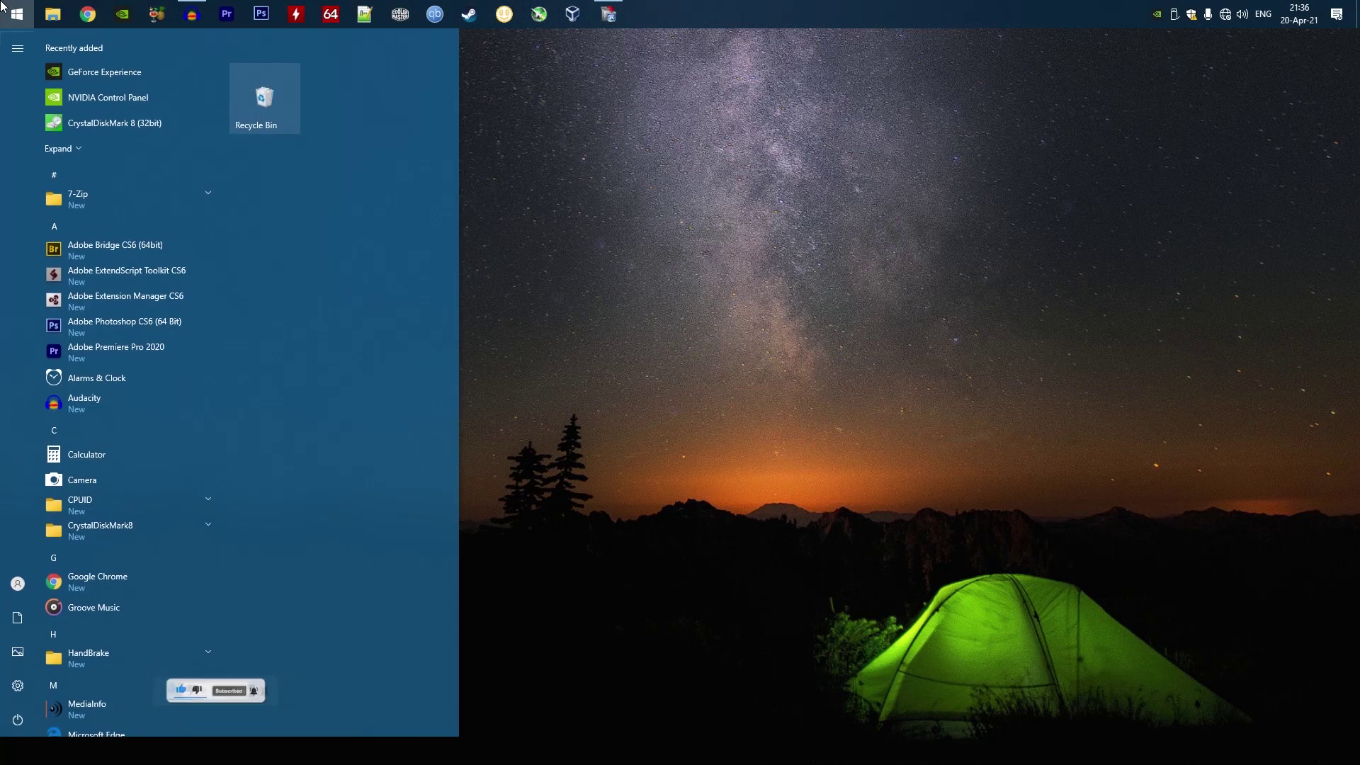
# - Open the Control Panel's list of installed programs and look through it
pyautogui.press('Return')
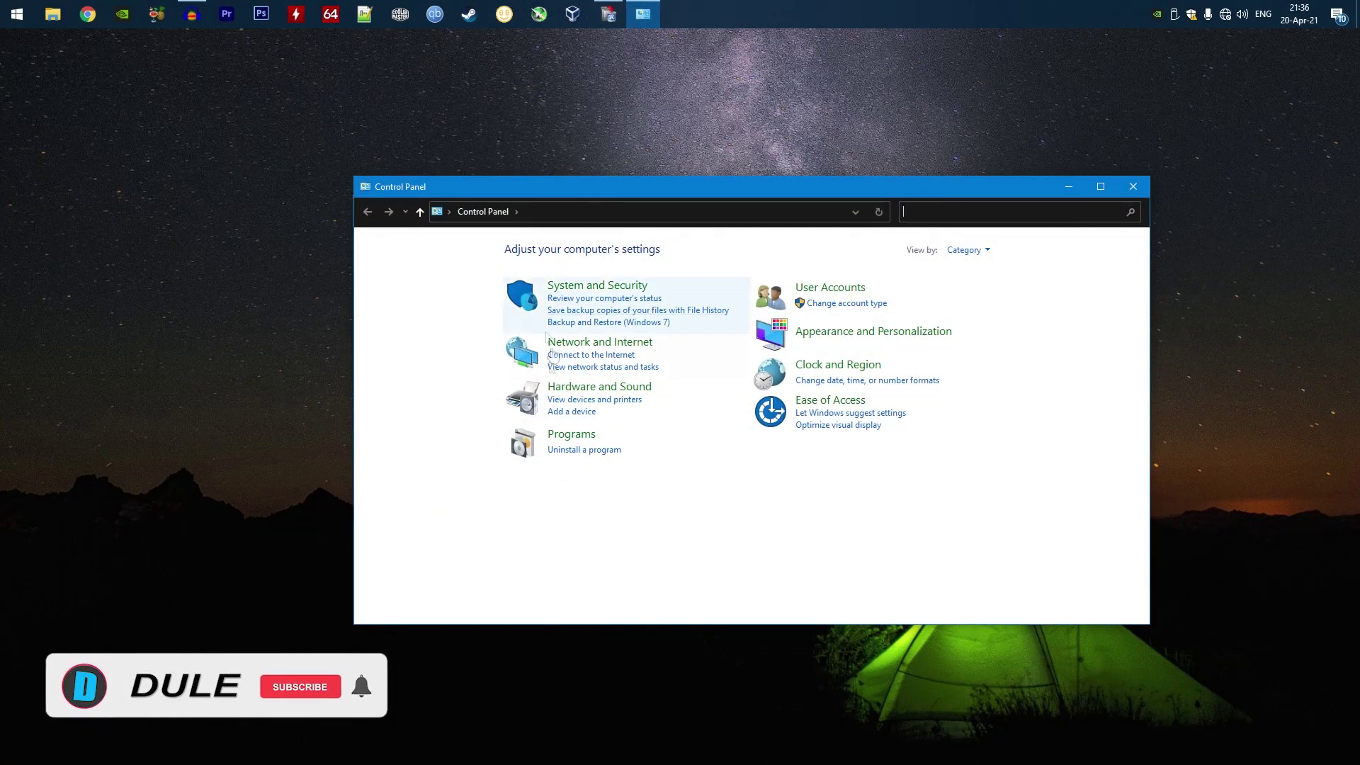
pyautogui.click(592, 451)
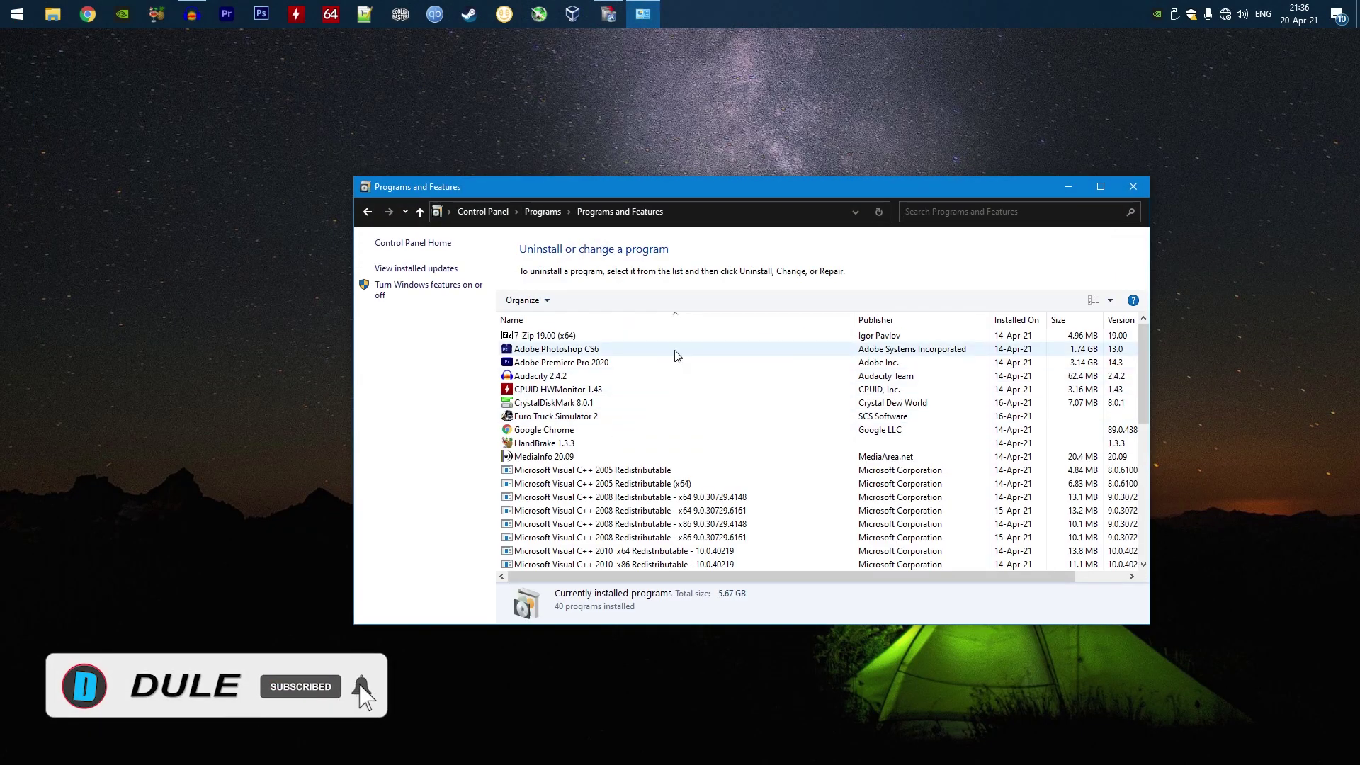
pyautogui.scroll(-7, 673, 354)
pyautogui.scroll(6, 665, 395)
pyautogui.scroll(1, 664, 394)
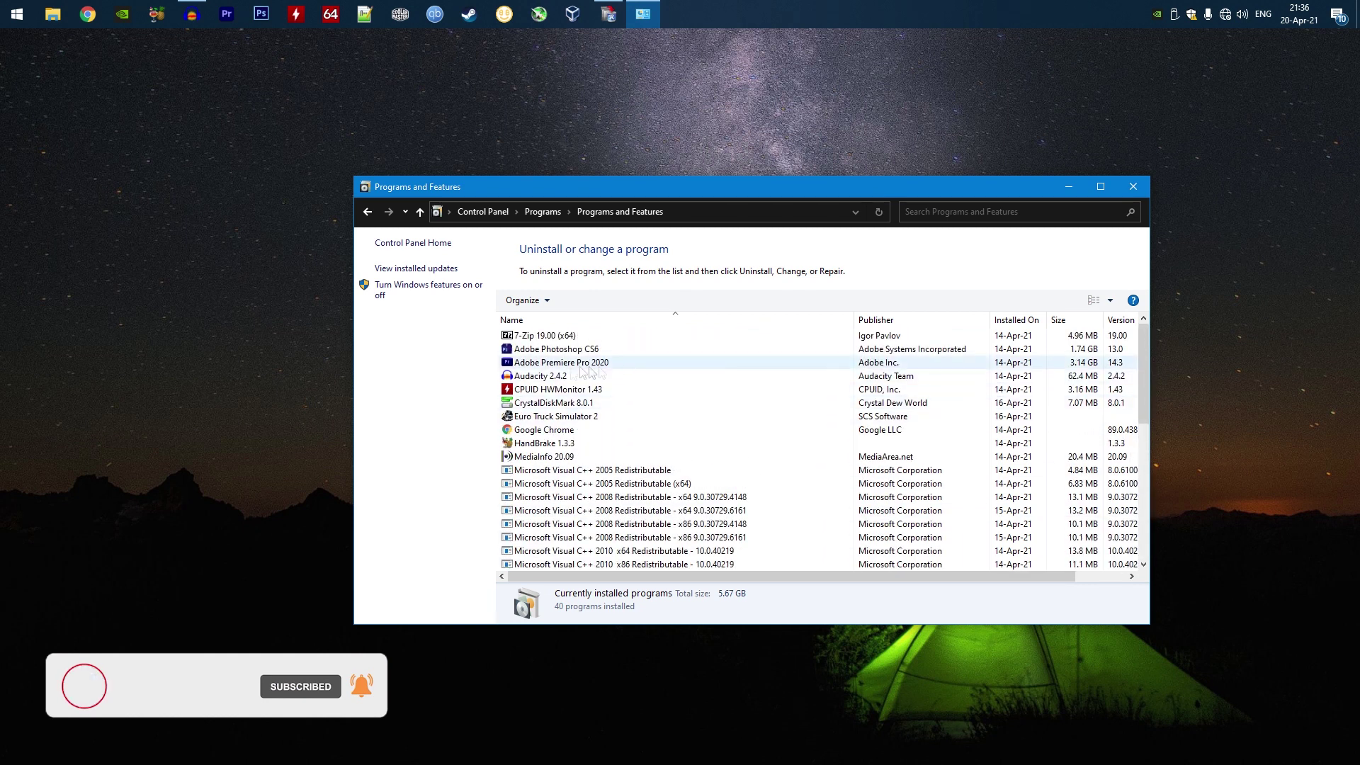
# - Check the built-in uninstall option for Adobe Premiere Pro 2020, look through the programs again, and close Programs and Features
pyautogui.rightClick(546, 361)
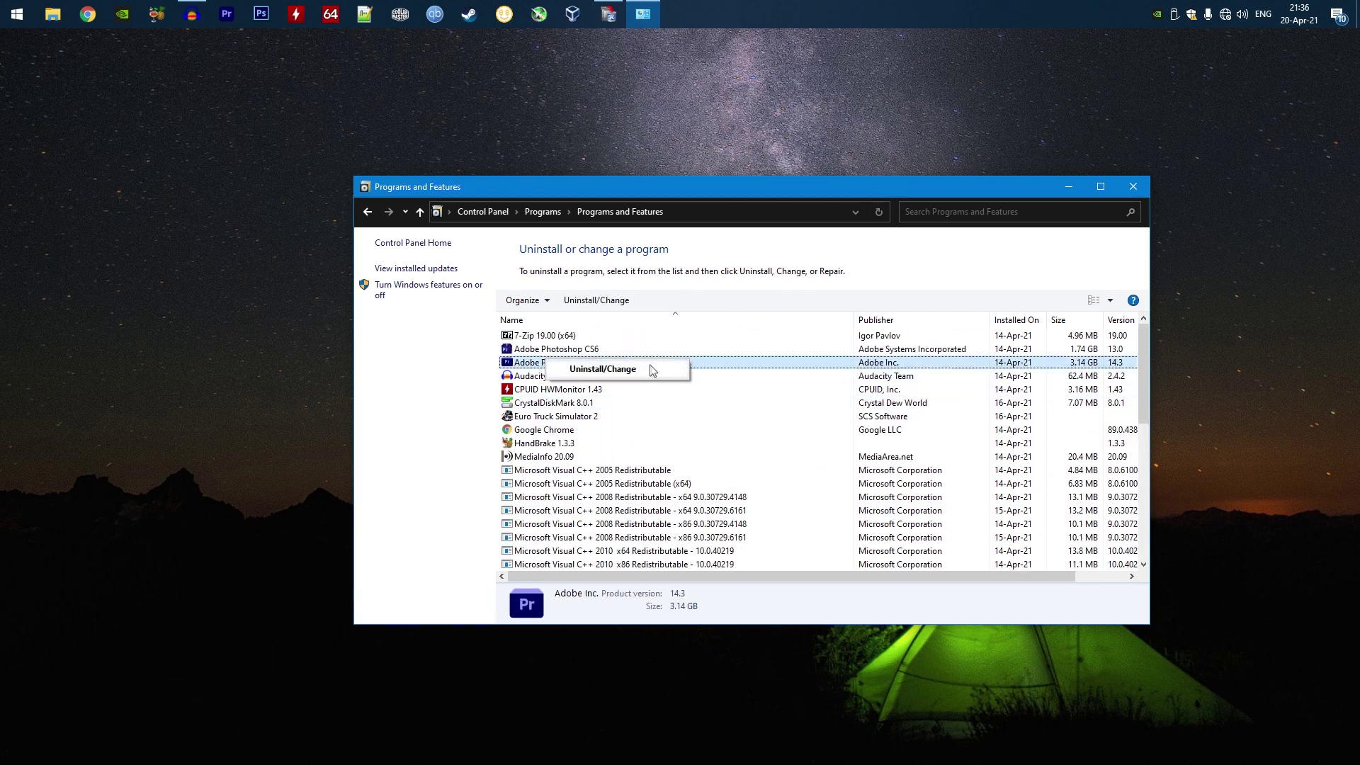
pyautogui.click(559, 394)
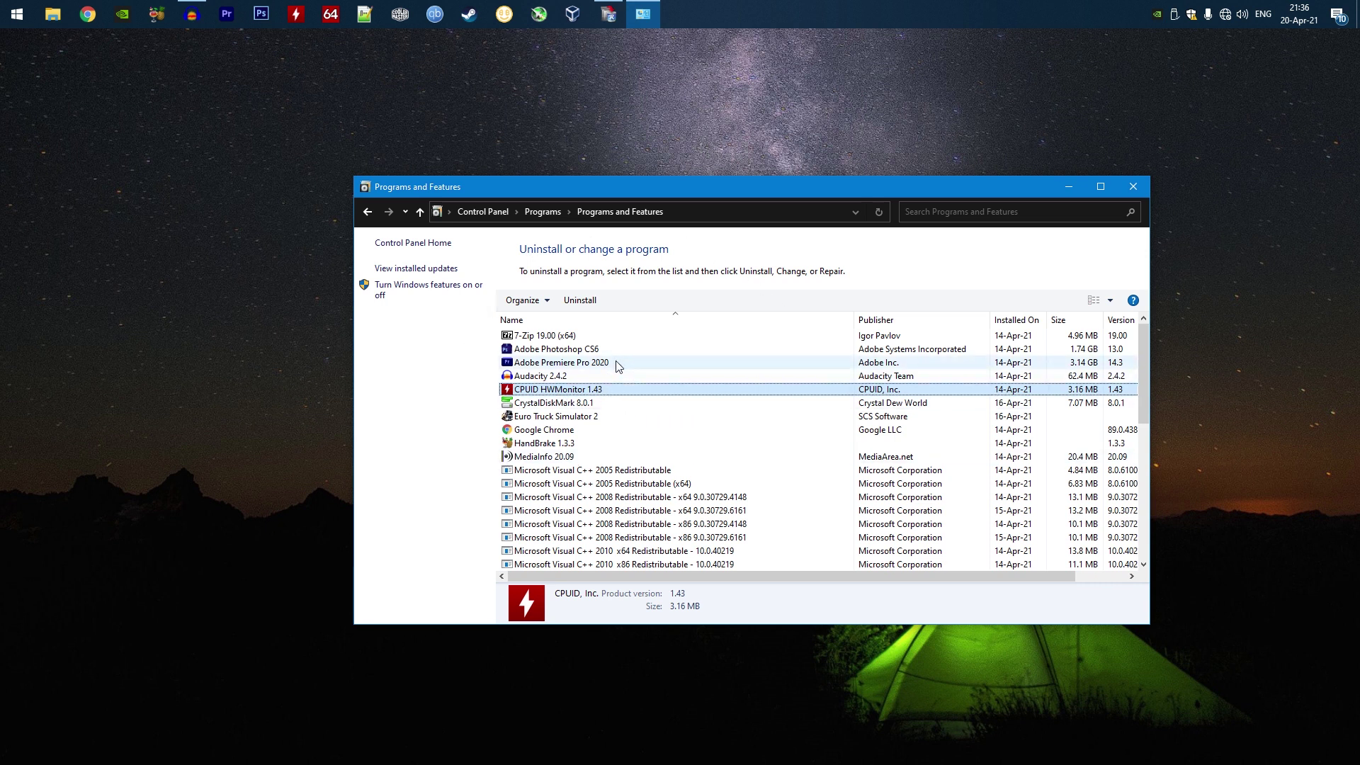
pyautogui.scroll(-7, 721, 395)
pyautogui.scroll(7, 721, 395)
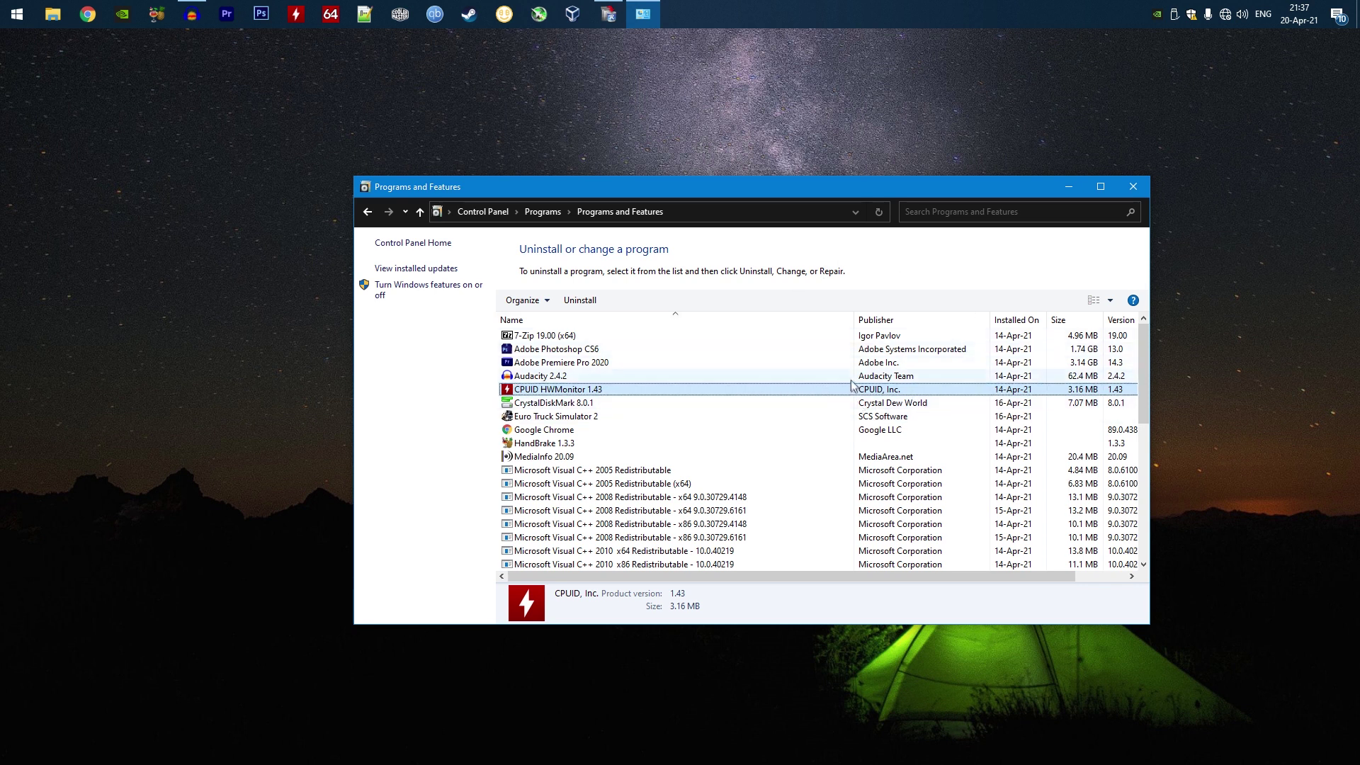
pyautogui.click(1132, 188)
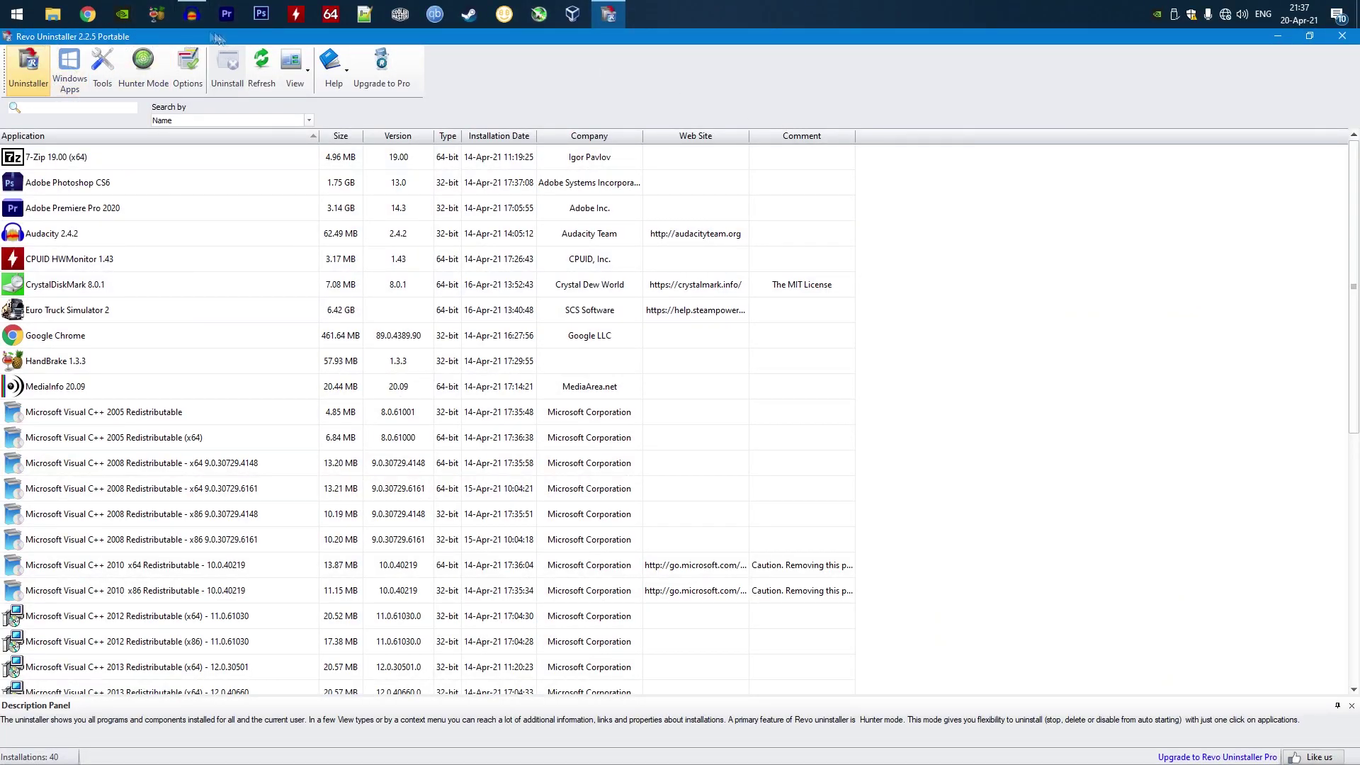
# - Switch to Revo Uninstaller, keep its window maximized, and look through its list of installed applications
pyautogui.doubleClick(435, 39)
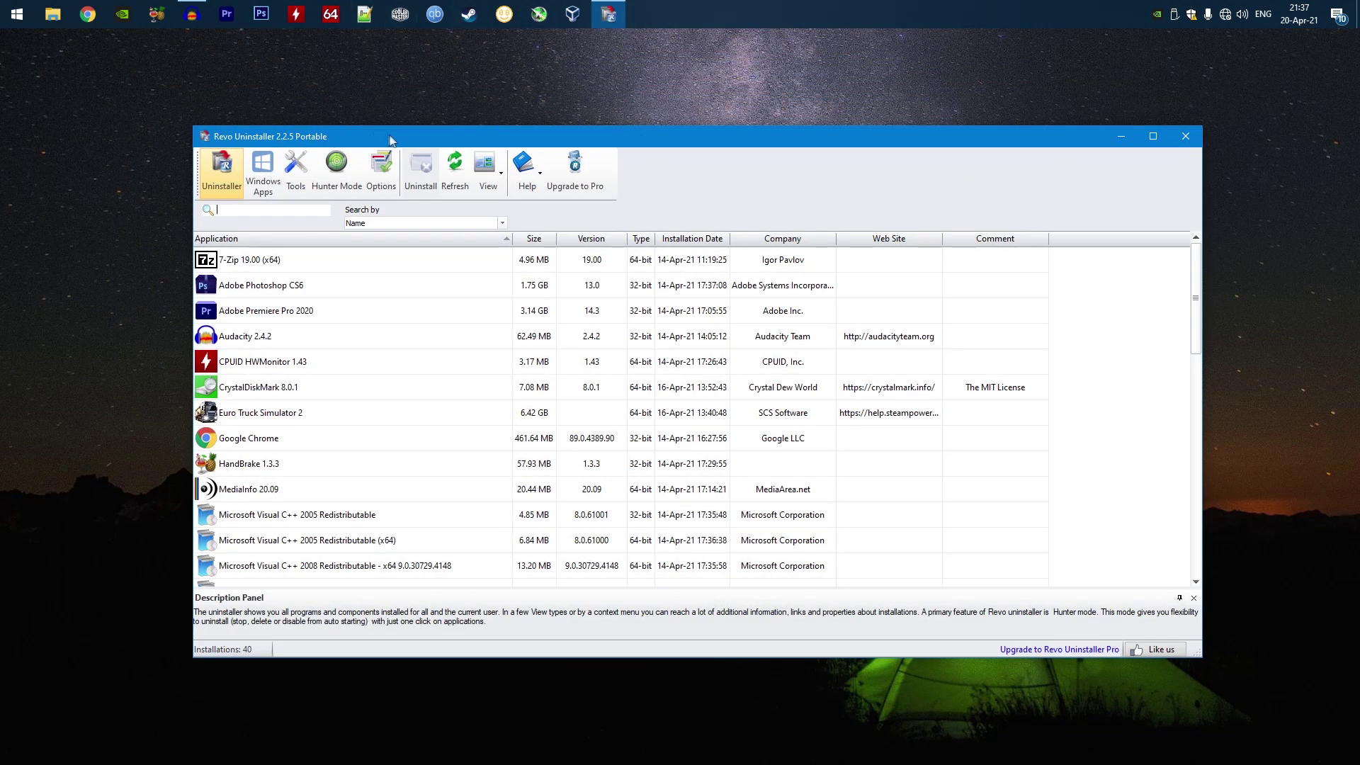
pyautogui.moveTo(391, 134); pyautogui.dragTo(413, 119)
pyautogui.moveTo(748, 129); pyautogui.dragTo(753, 4)
pyautogui.scroll(-6, 108, 232)
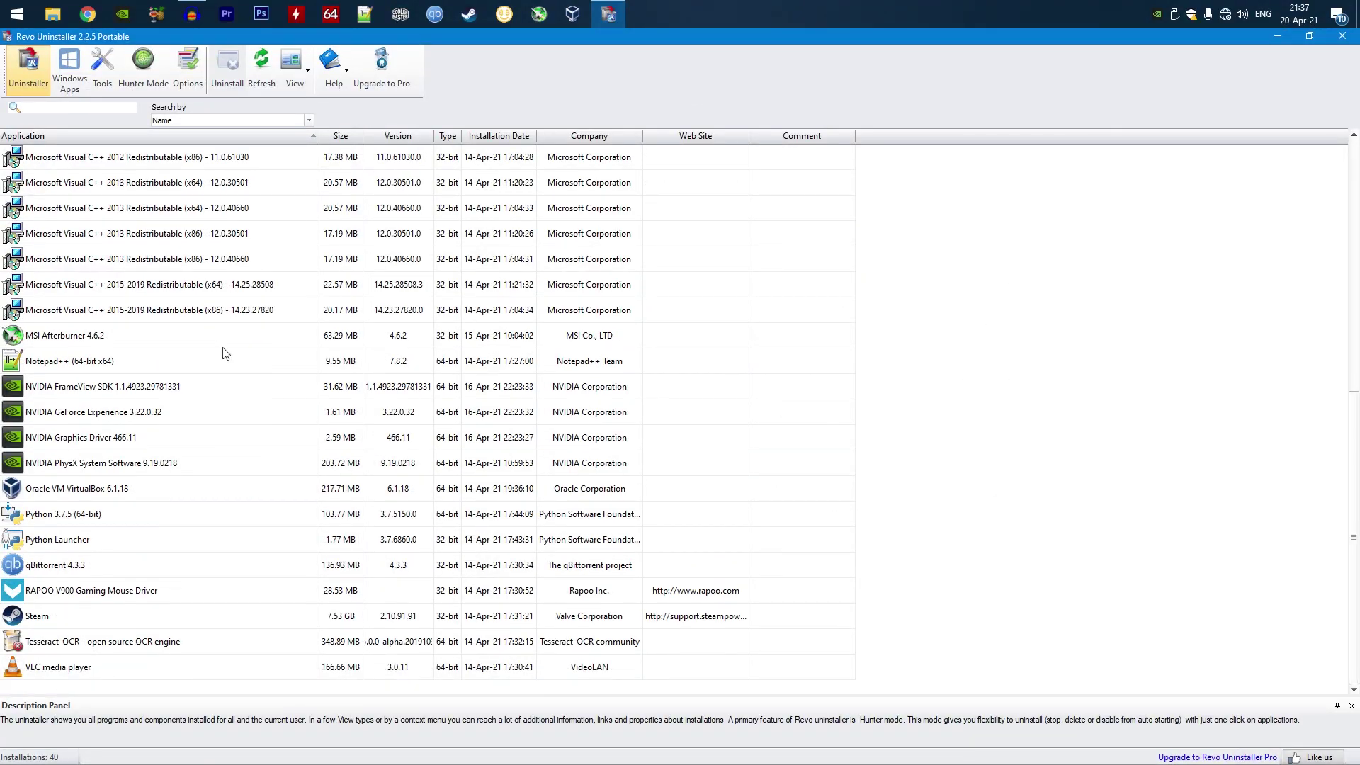
pyautogui.scroll(6, 223, 352)
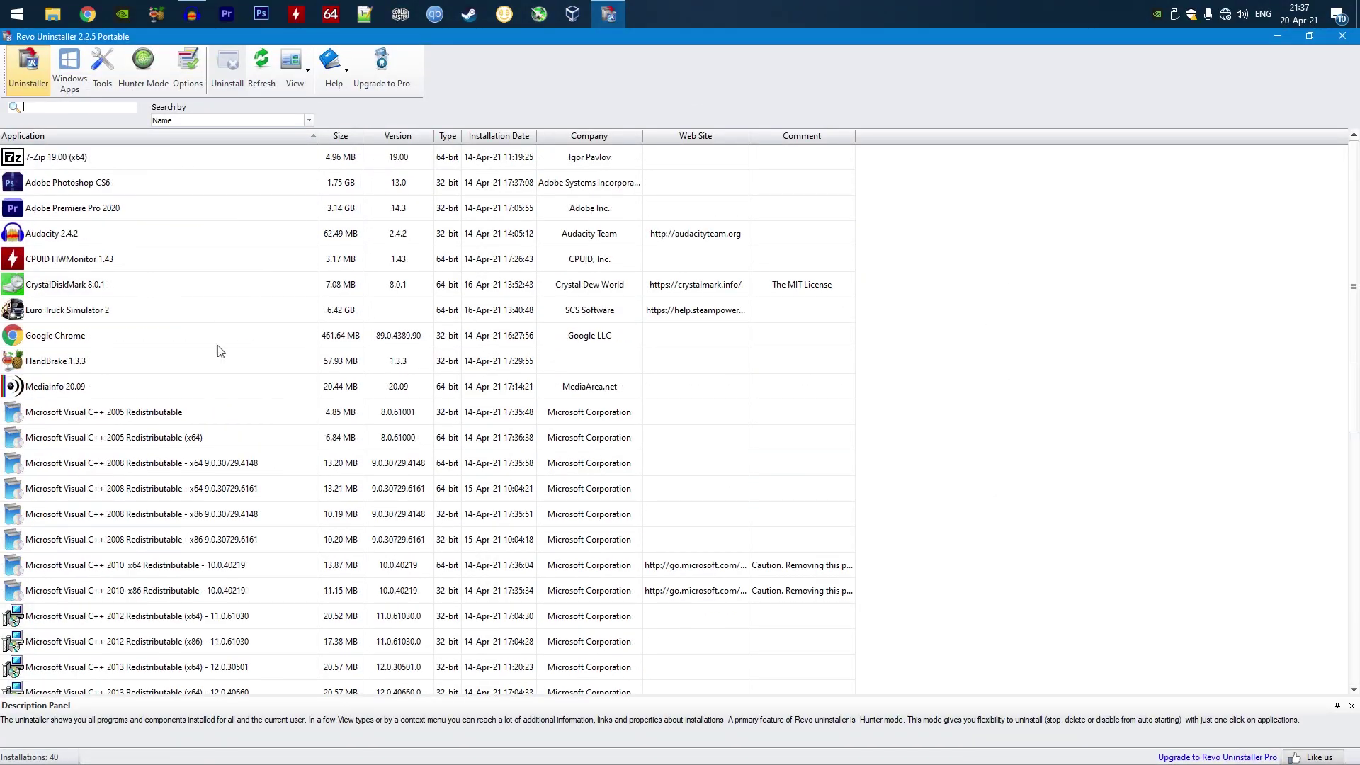
# - Open the install location of Adobe Premiere Pro 2020 and close it after viewing
pyautogui.rightClick(158, 211)
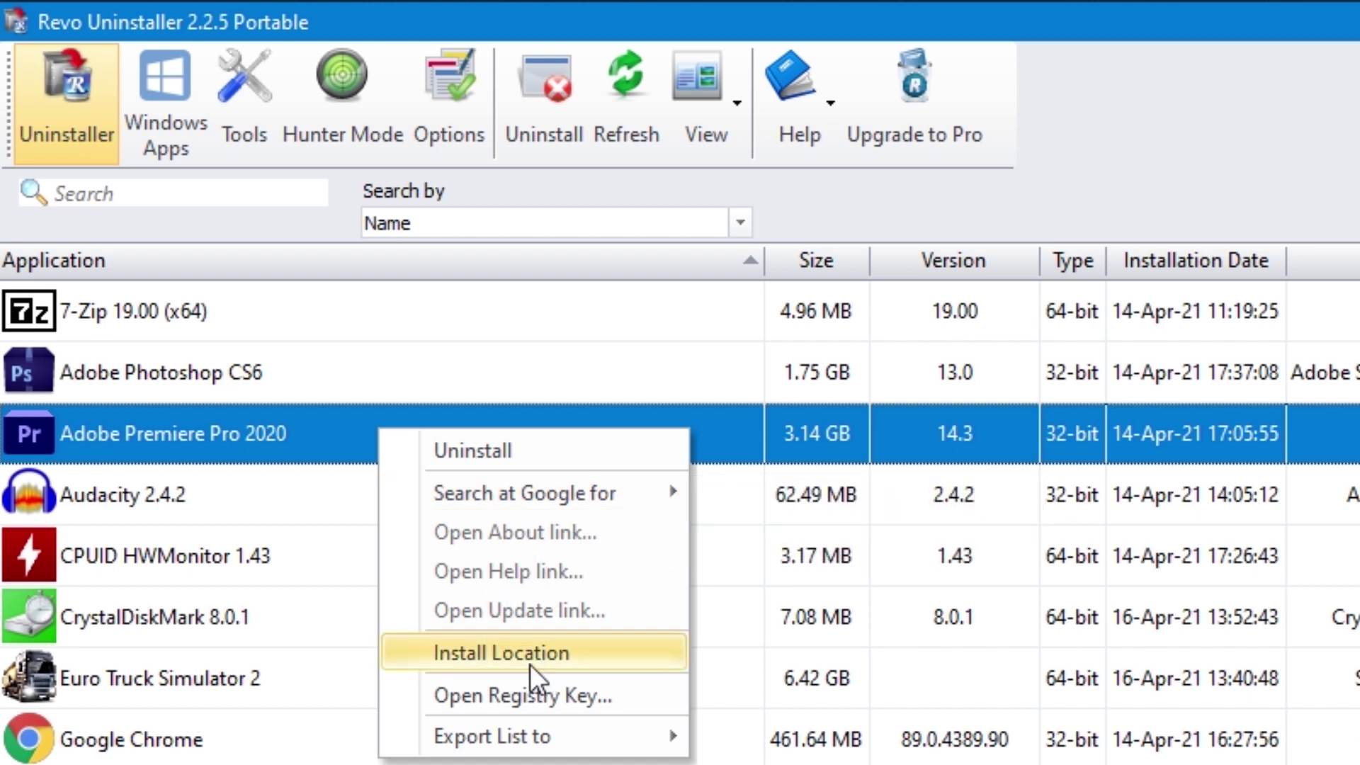
pyautogui.click(500, 653)
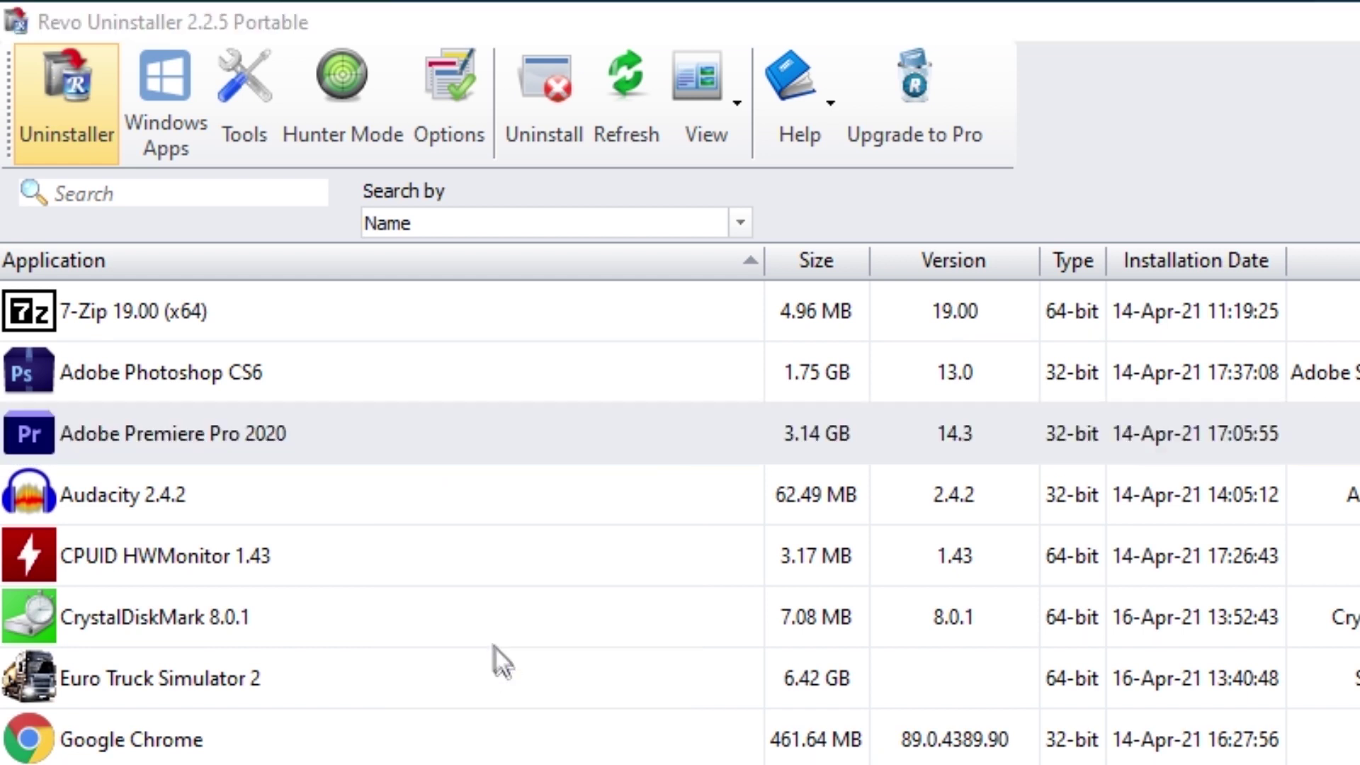
pyautogui.click(1140, 151)
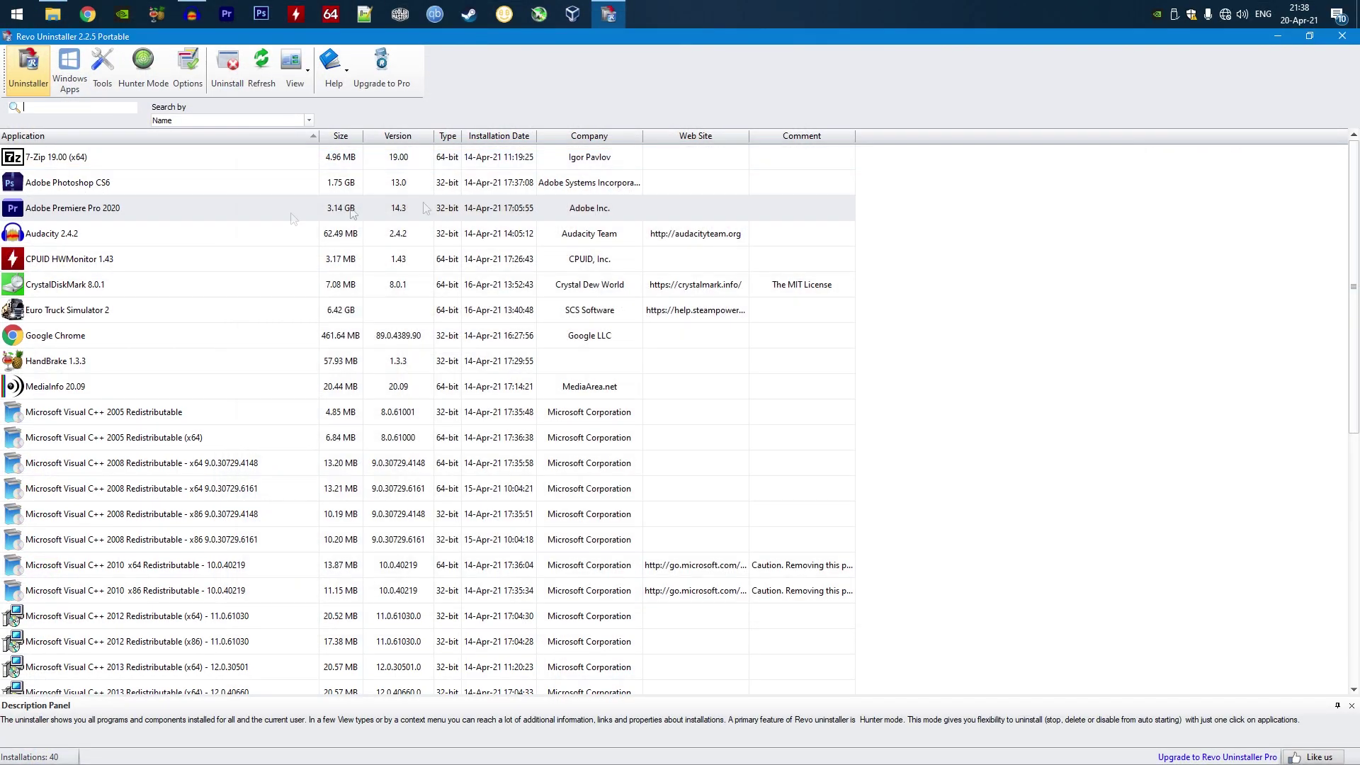
# - Open the registry key of Adobe Premiere Pro 2020 and examine its path in Registry Editor
pyautogui.rightClick(164, 206)
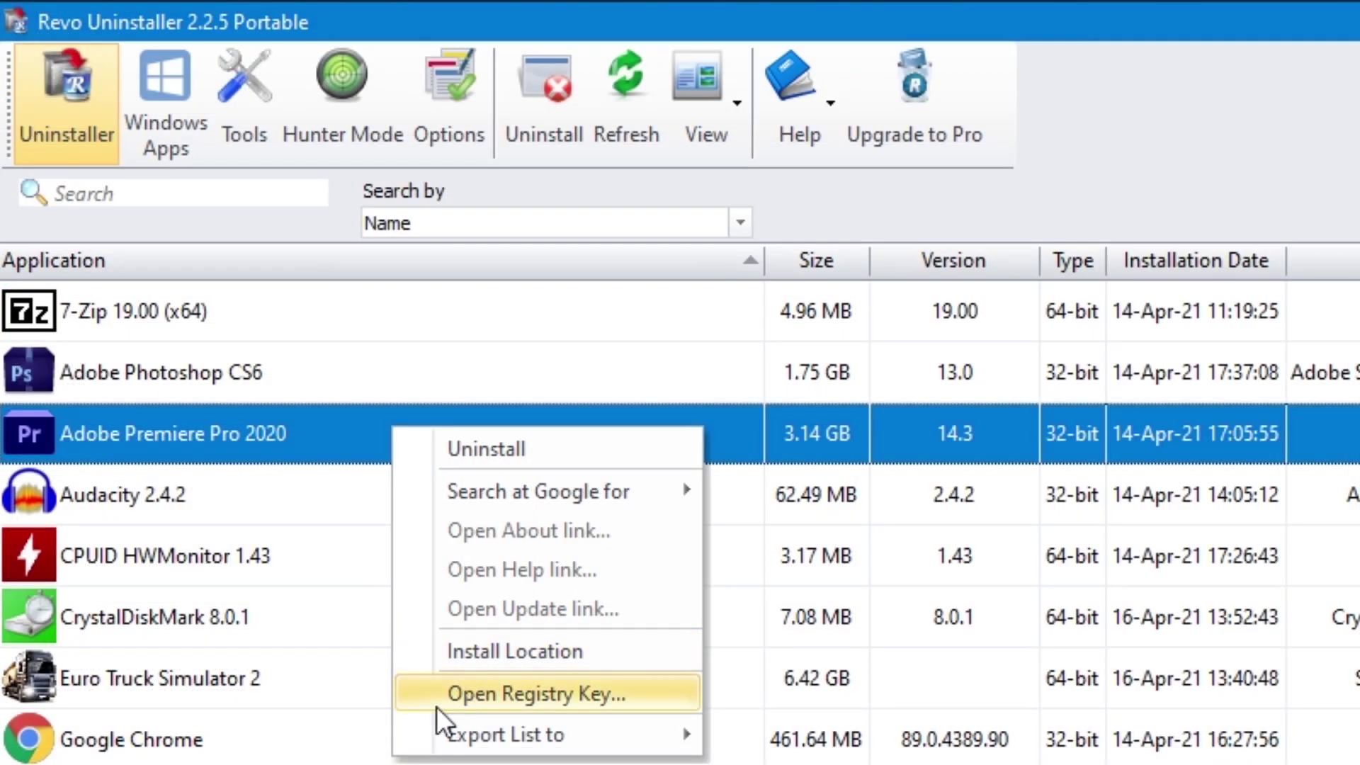
pyautogui.click(556, 702)
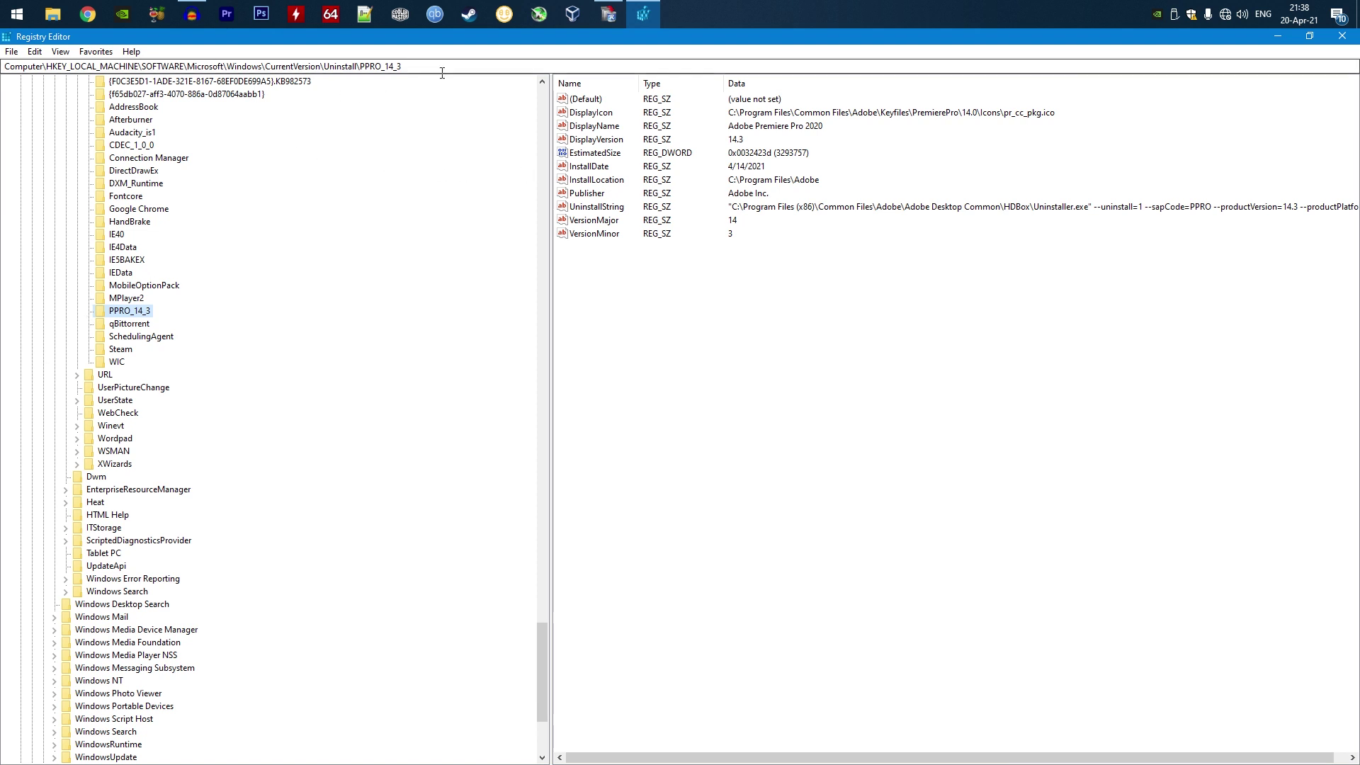
pyautogui.moveTo(441, 74); pyautogui.dragTo(7, 84)
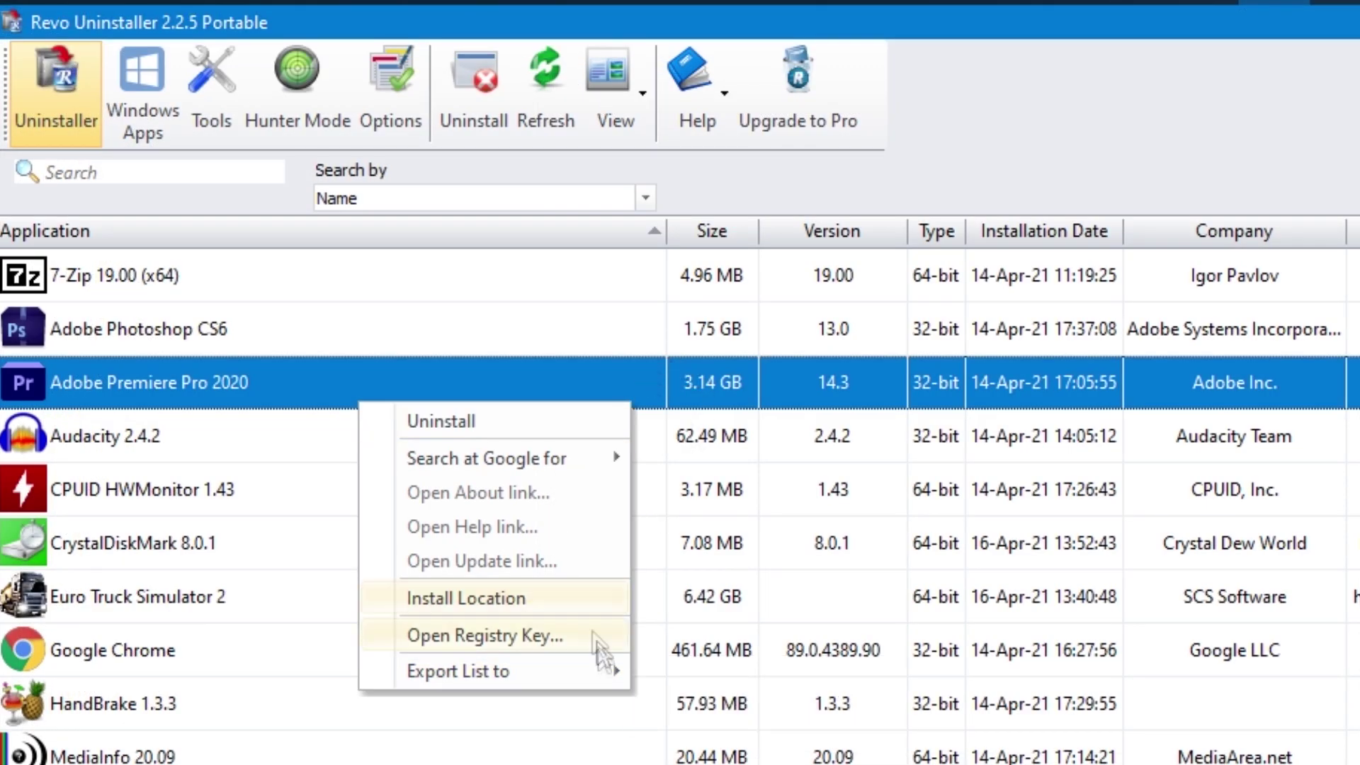
# - Export the list of installed applications in HTML format to the Desktop as All Programs List.html
pyautogui.moveTo(590, 679)
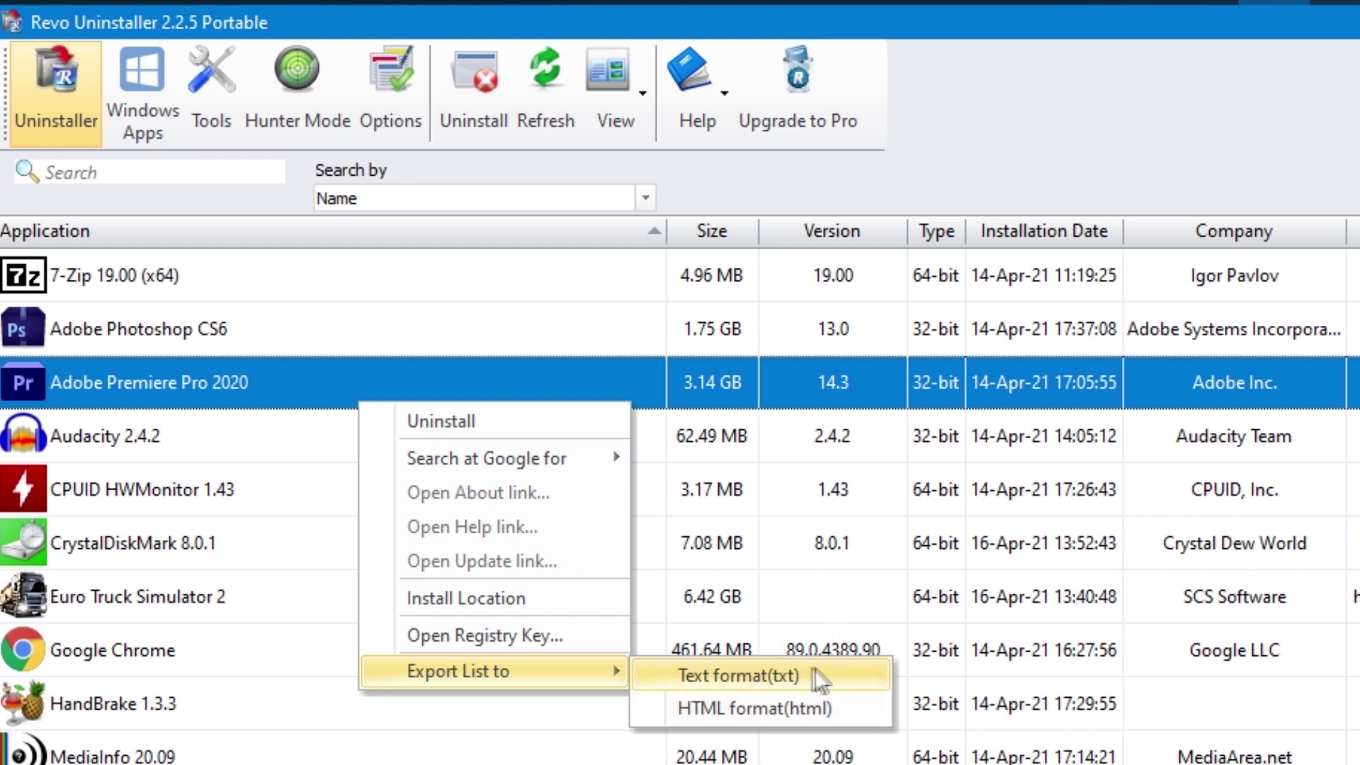
pyautogui.click(802, 710)
pyautogui.click(571, 691)
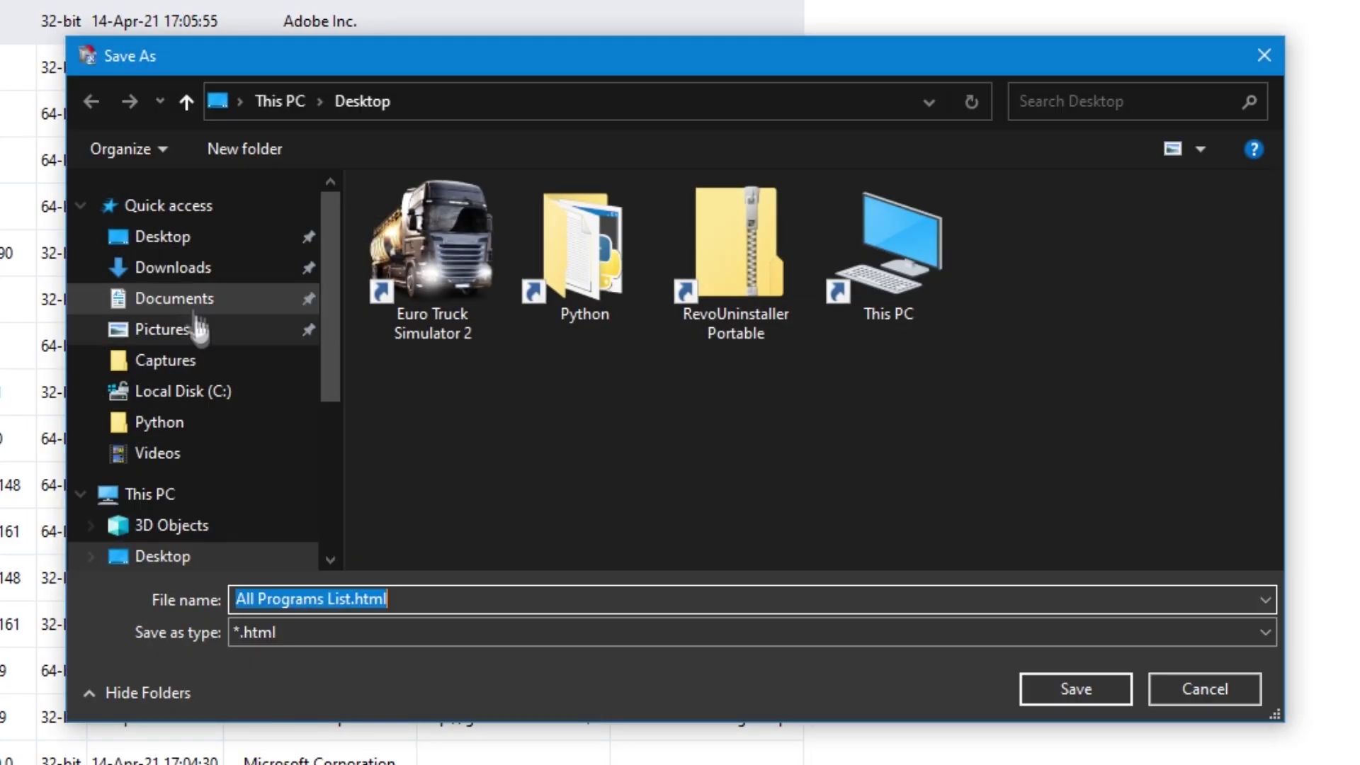
pyautogui.click(166, 237)
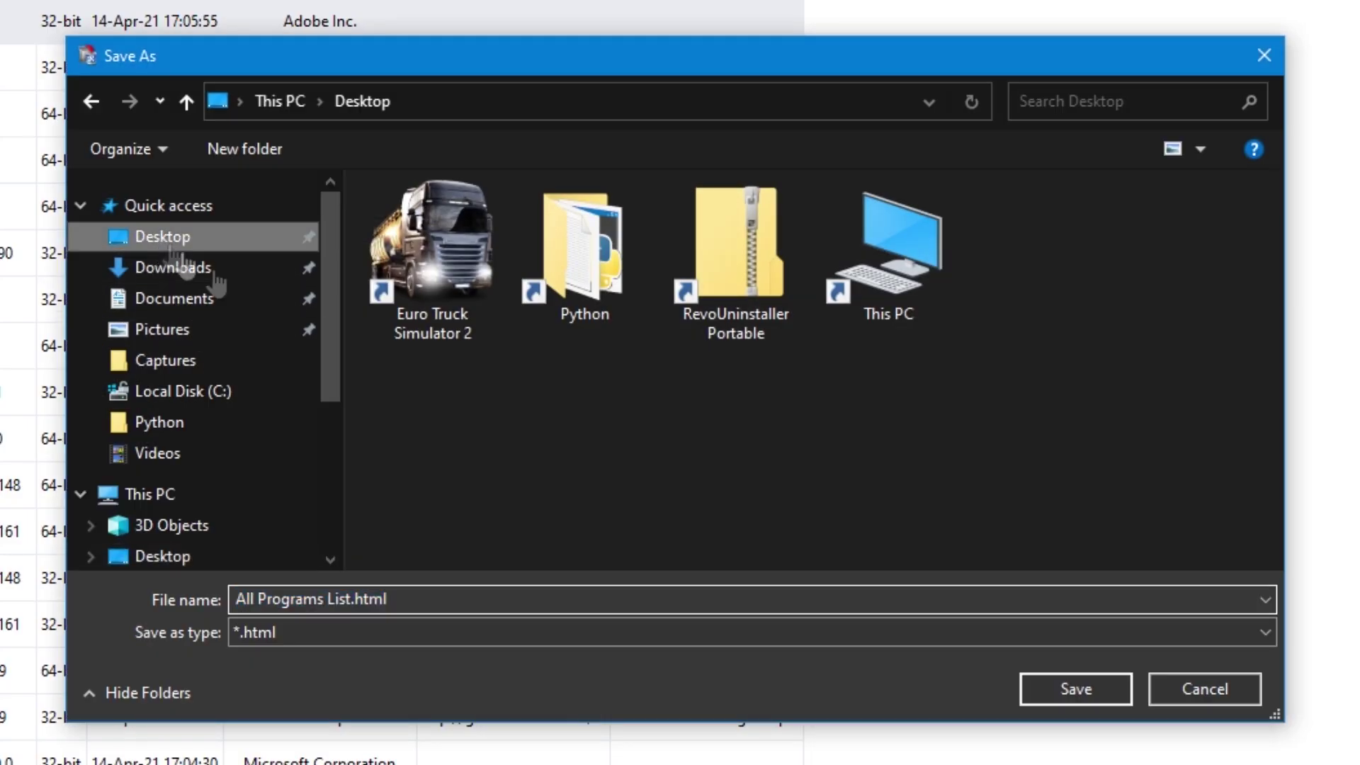
pyautogui.click(1071, 687)
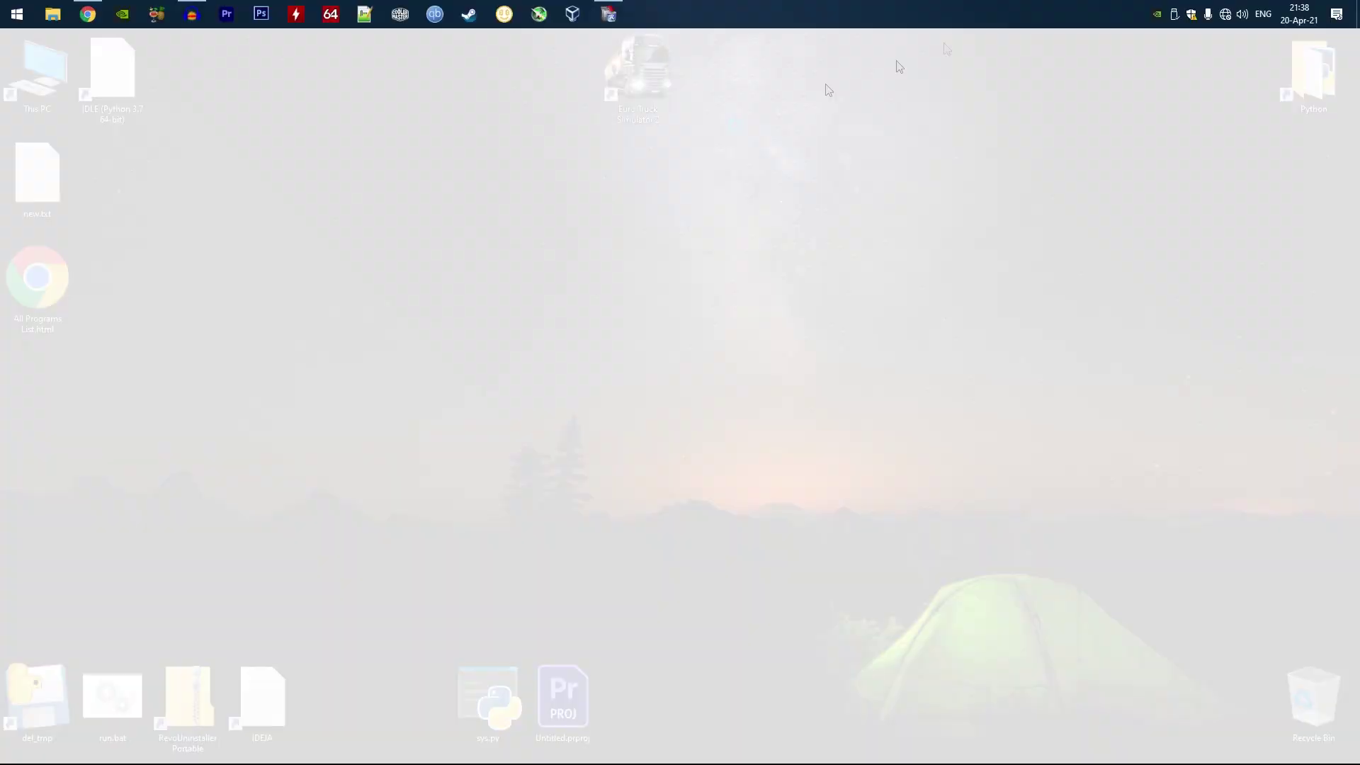
# - Review the exported All Programs List page in Chrome from beginning to end, and close the browser tabs
pyautogui.scroll(-5, 338, 345)
pyautogui.scroll(5, 368, 304)
pyautogui.scroll(-5, 627, 208)
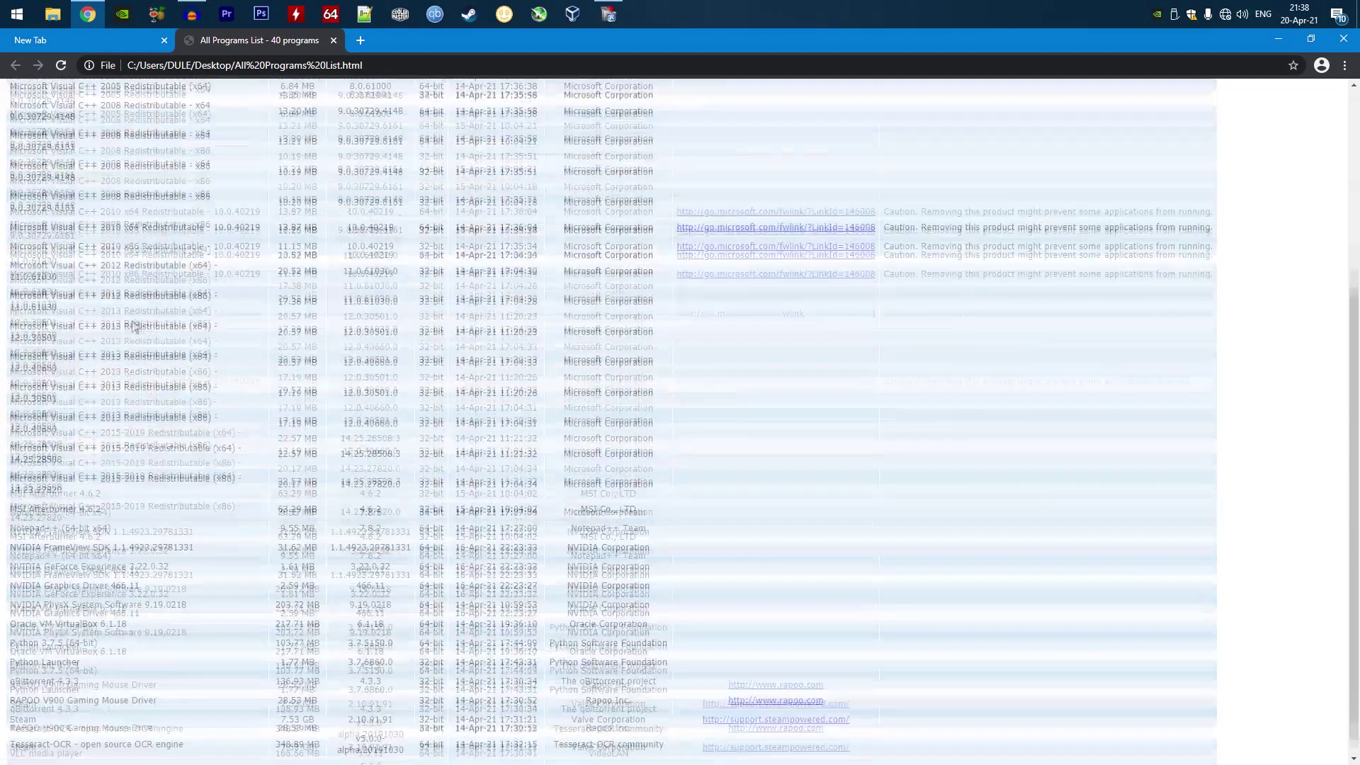
pyautogui.scroll(5, 109, 197)
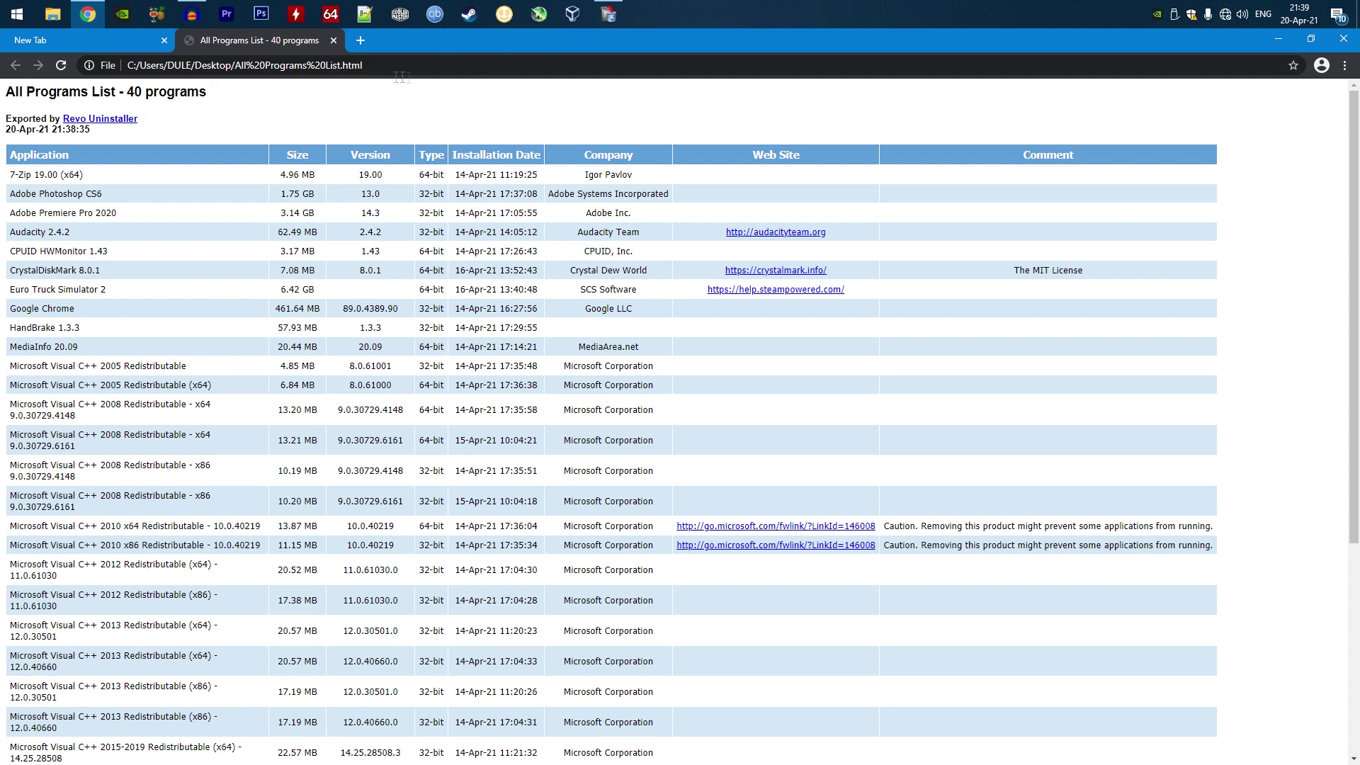
pyautogui.click(334, 40)
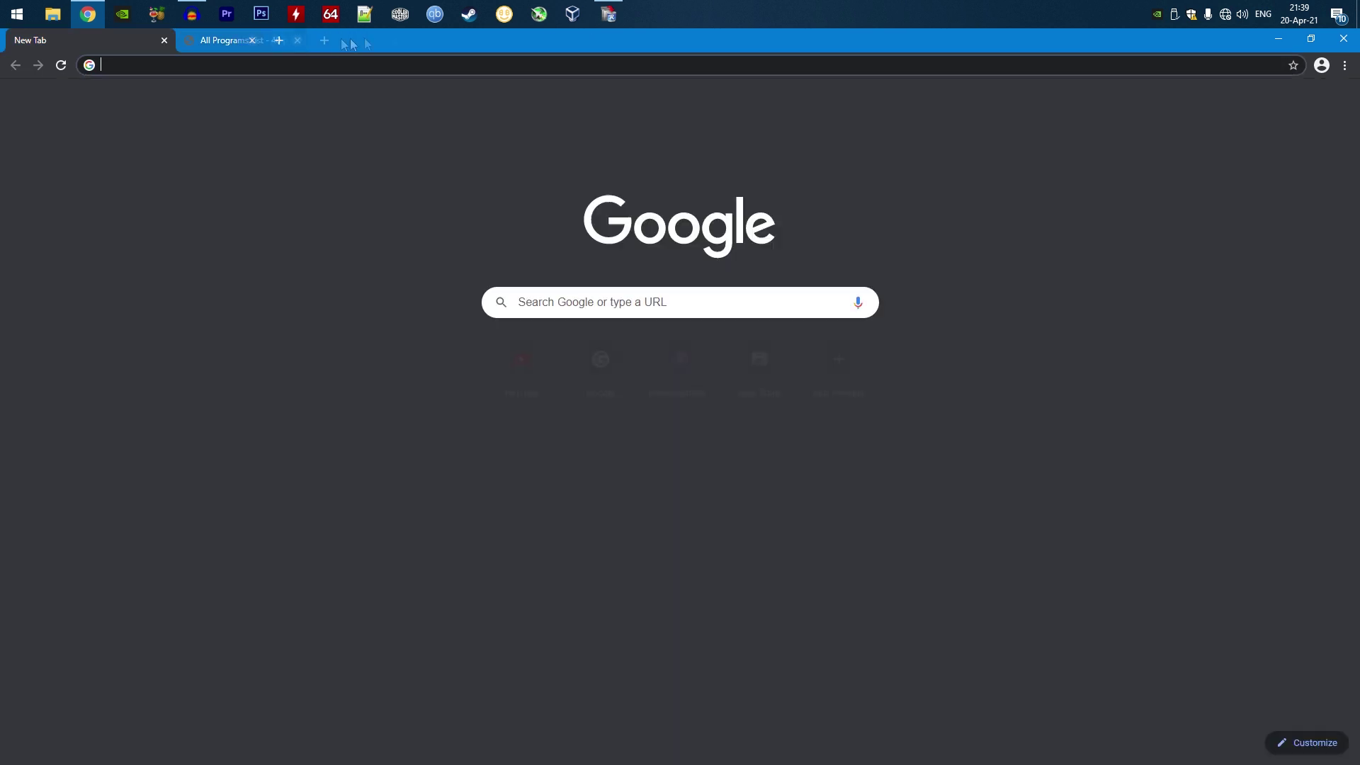
pyautogui.click(164, 40)
# - Display the installed Windows apps in Revo Uninstaller and widen the Name column
pyautogui.click(69, 70)
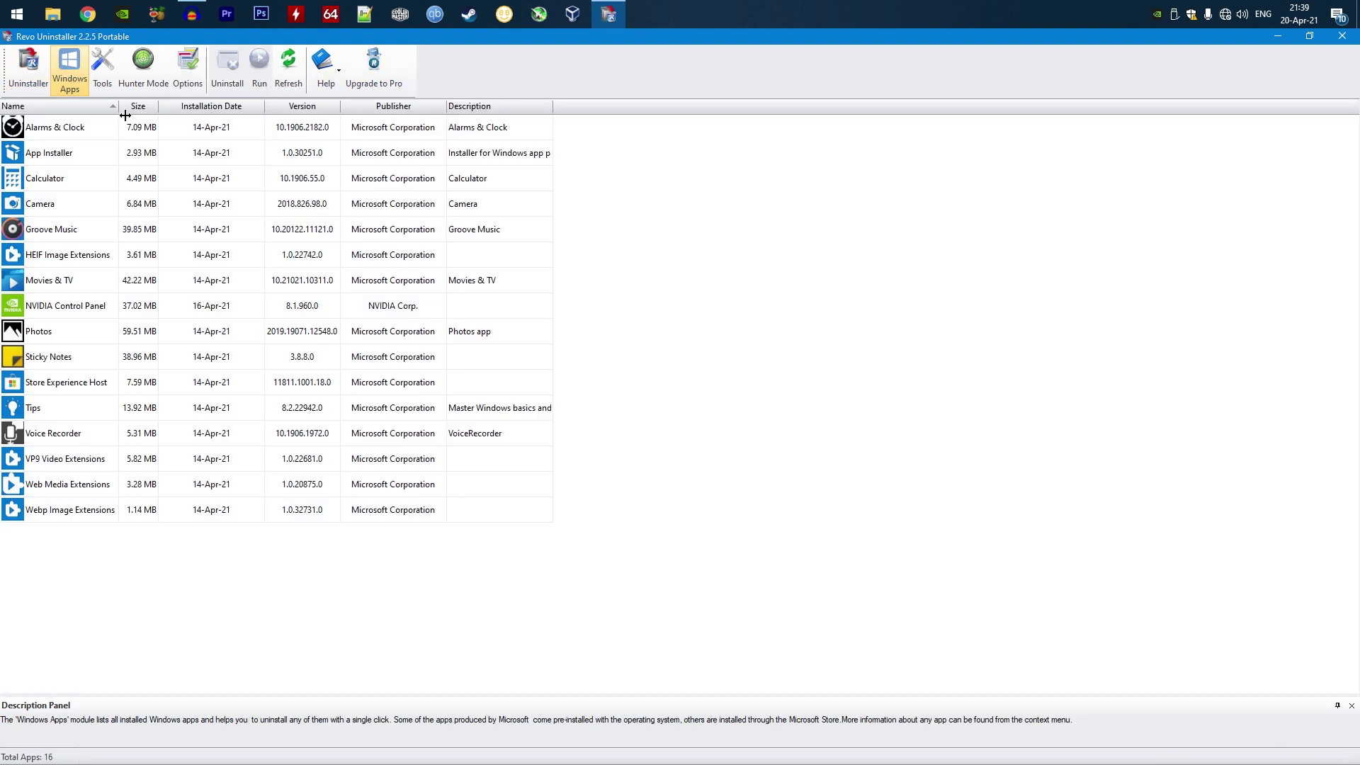
pyautogui.moveTo(125, 115); pyautogui.dragTo(185, 127)
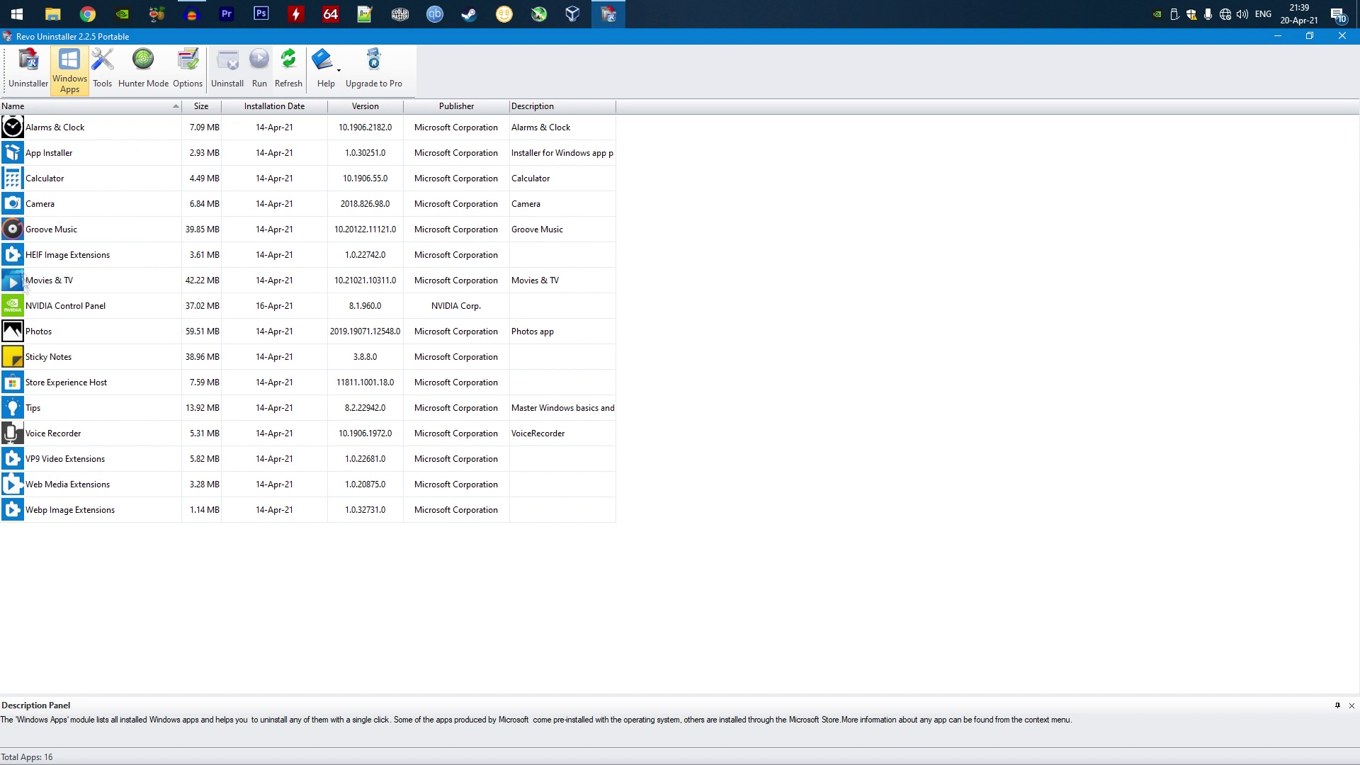
# - Return to the installed applications list and start the normal uninstall of Oracle VM VirtualBox 6.1.18
pyautogui.click(28, 68)
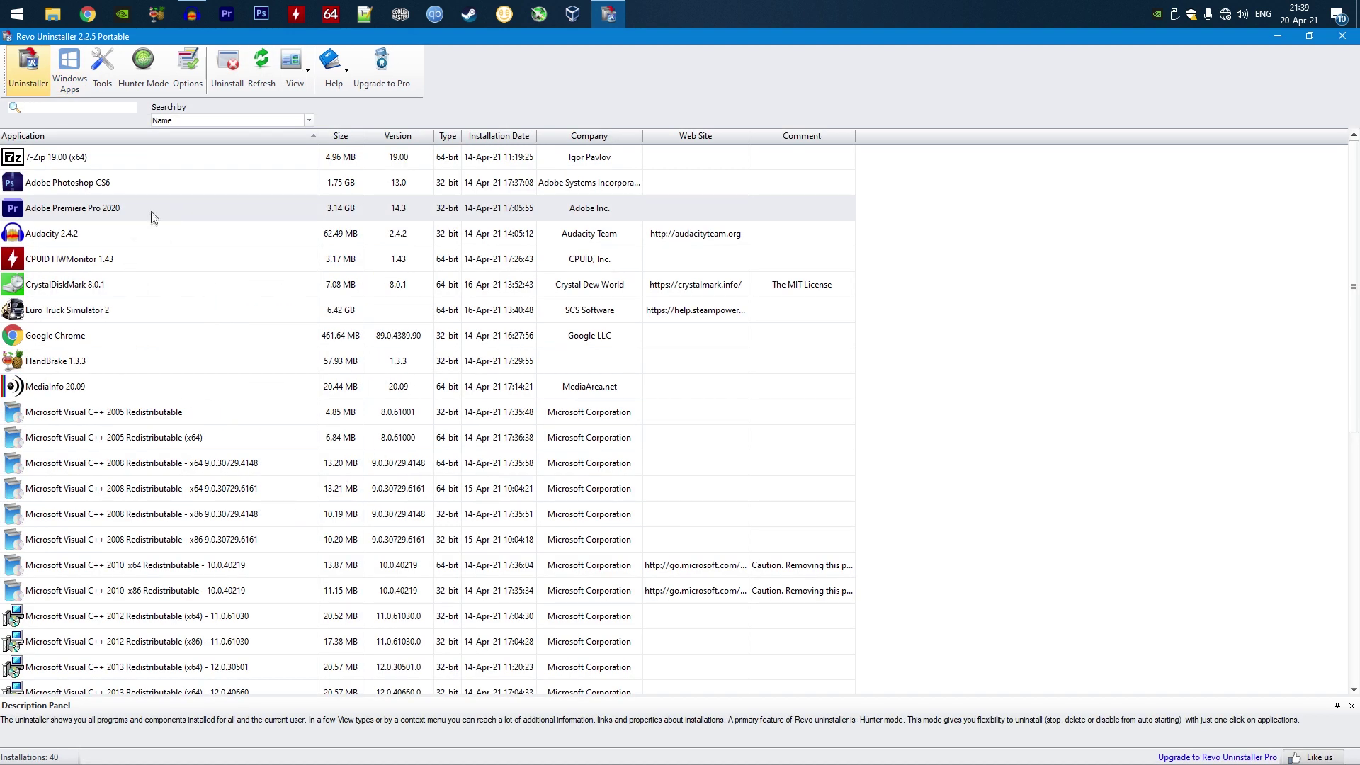
pyautogui.scroll(-6, 148, 297)
pyautogui.rightClick(196, 488)
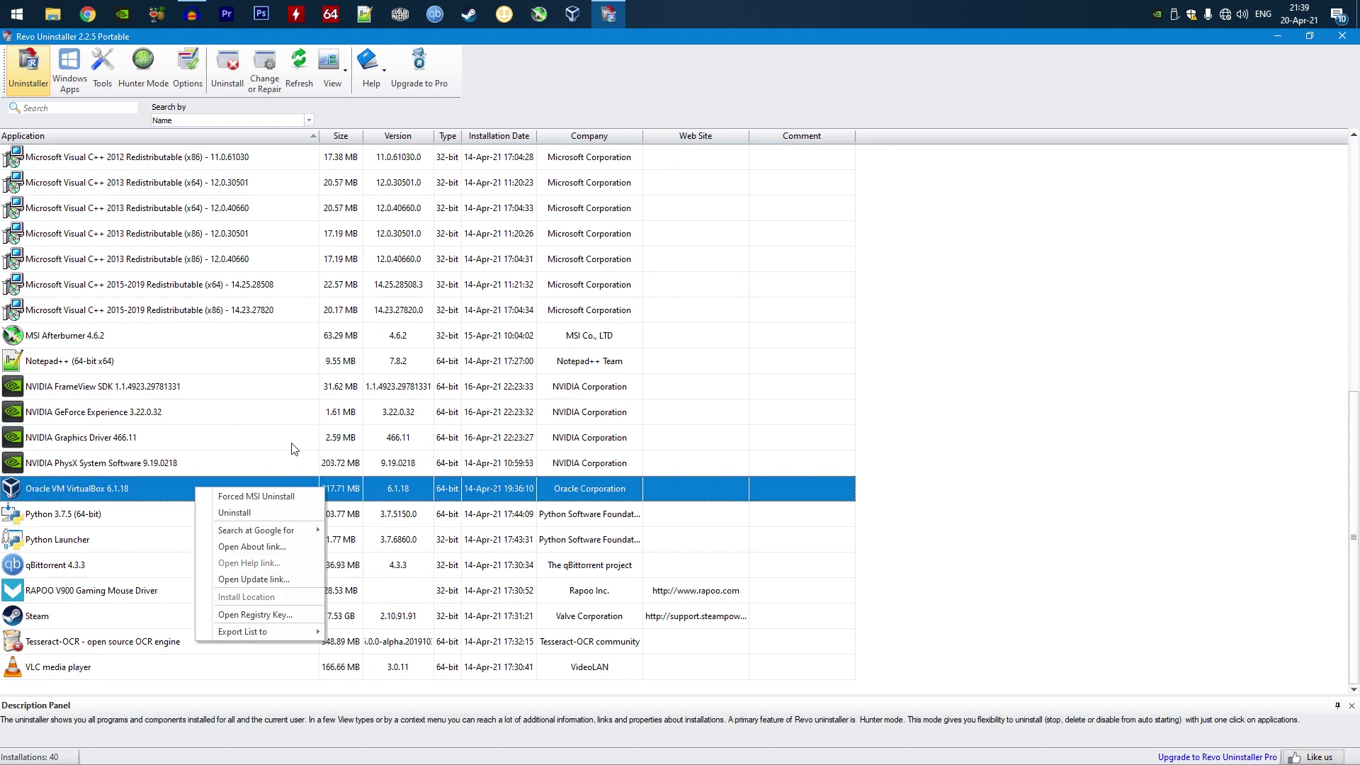
pyautogui.click(271, 517)
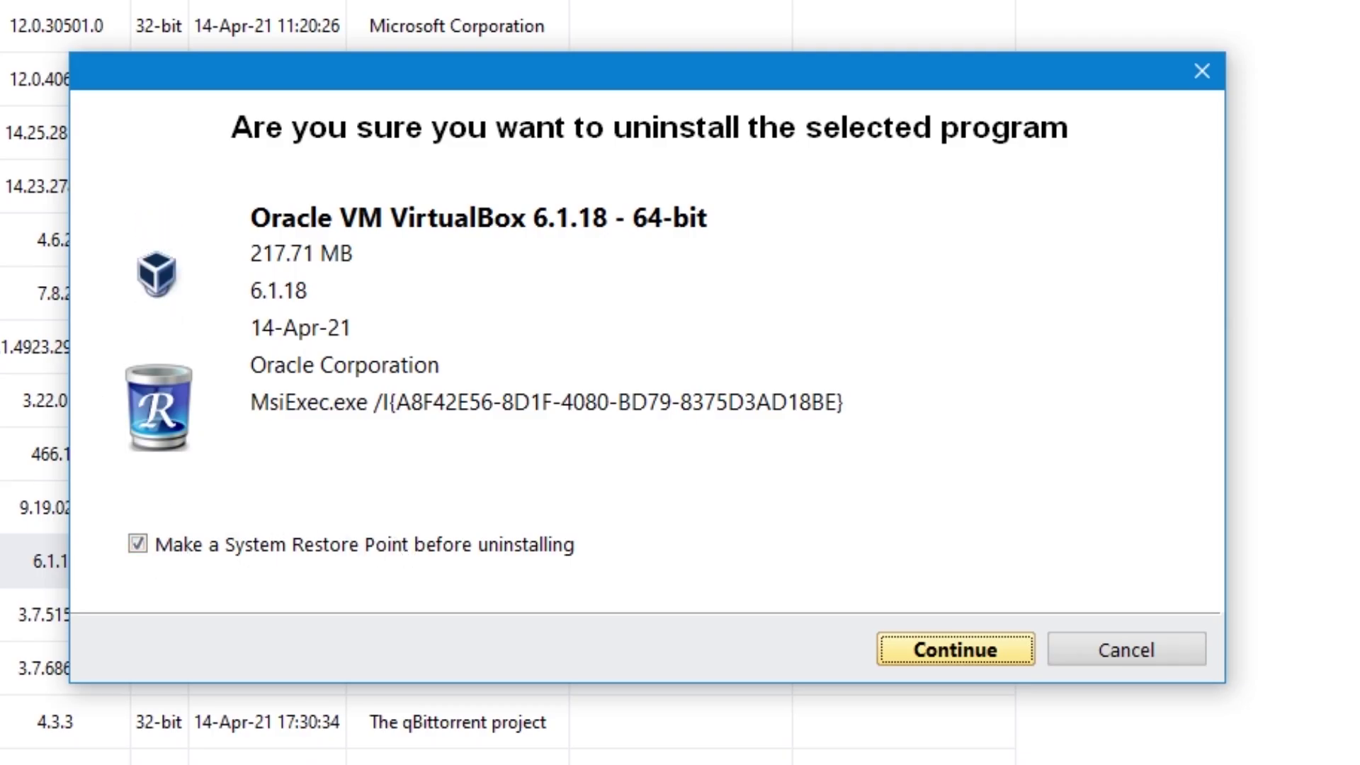
# - Turn off making a System Restore Point before uninstalling and continue with the VirtualBox uninstall
pyautogui.click(949, 648)
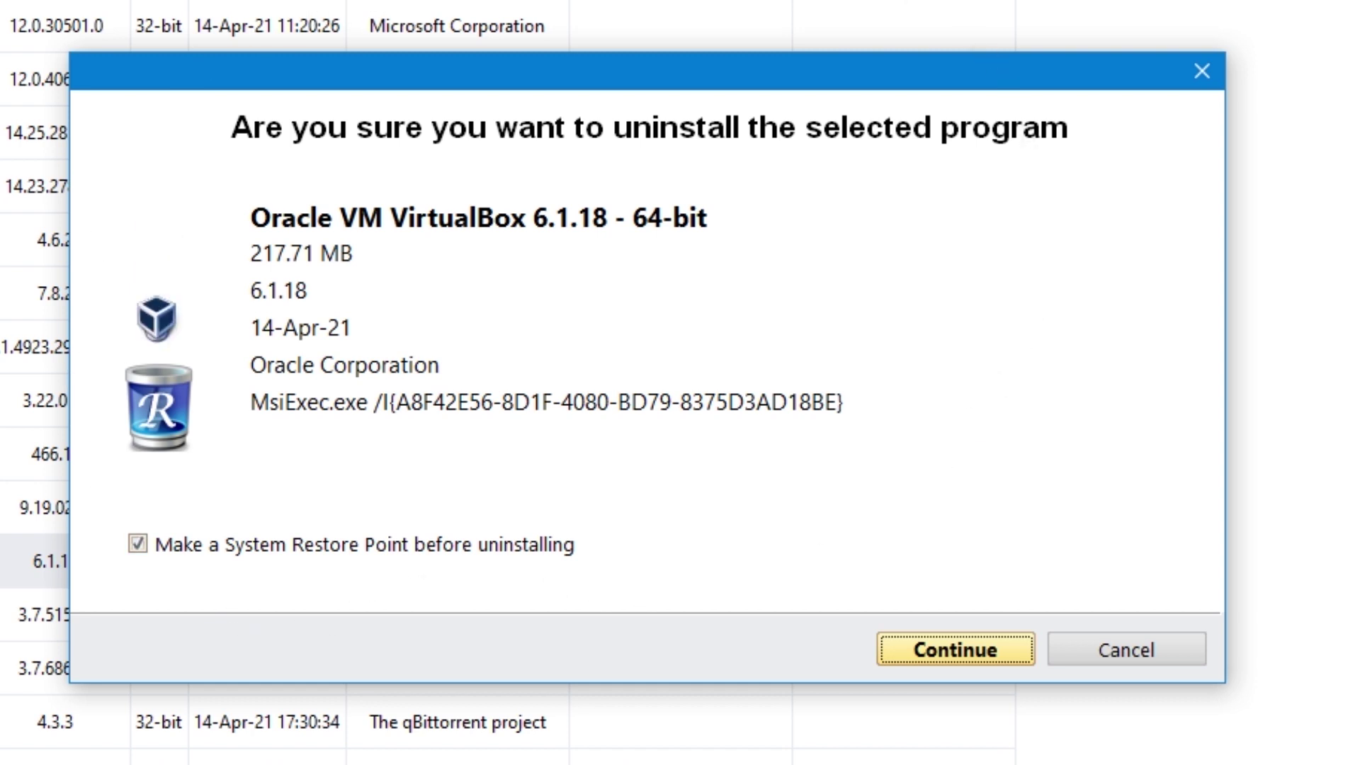
pyautogui.click(312, 554)
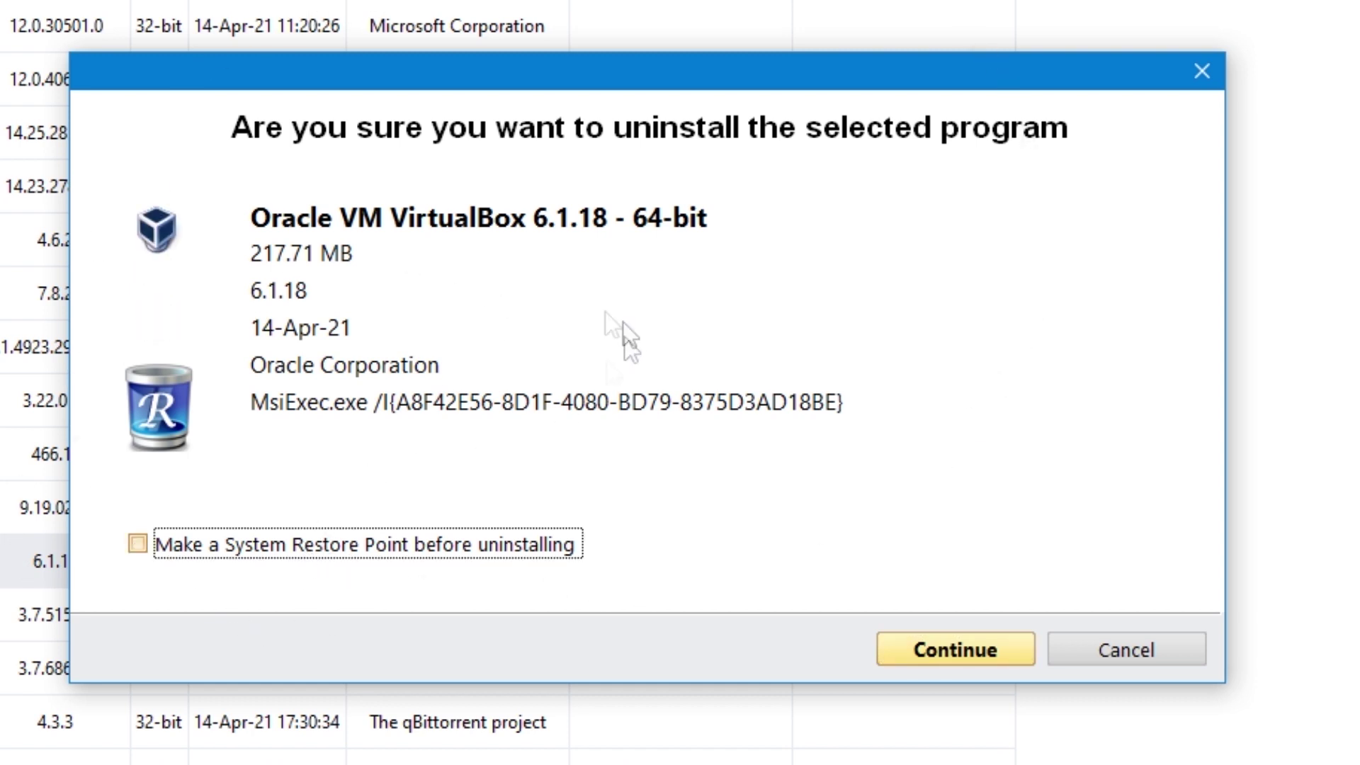
pyautogui.click(907, 661)
# - Remove Oracle VM VirtualBox 6.1.18 through its setup wizard, finish the wizard, and reposition the uninstall progress window
pyautogui.moveTo(618, 120); pyautogui.dragTo(601, 96)
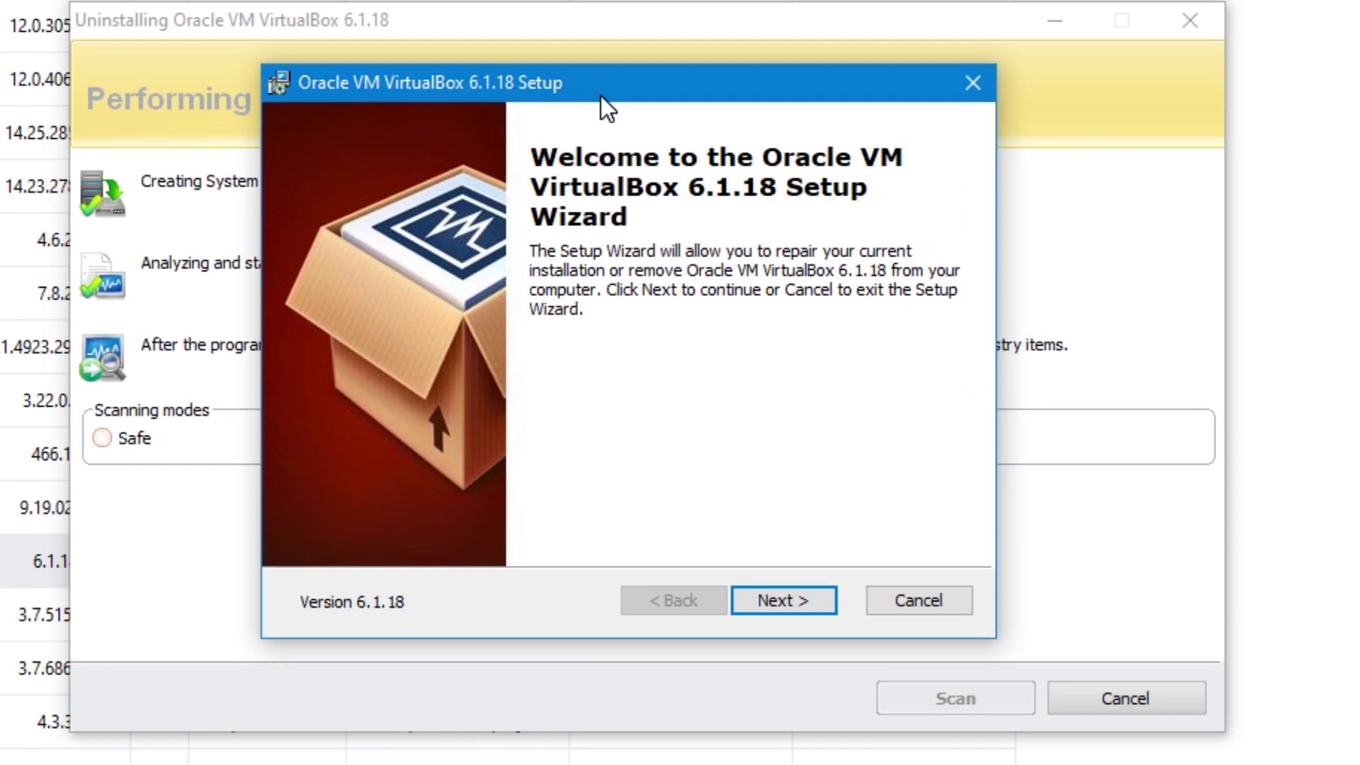
pyautogui.click(801, 602)
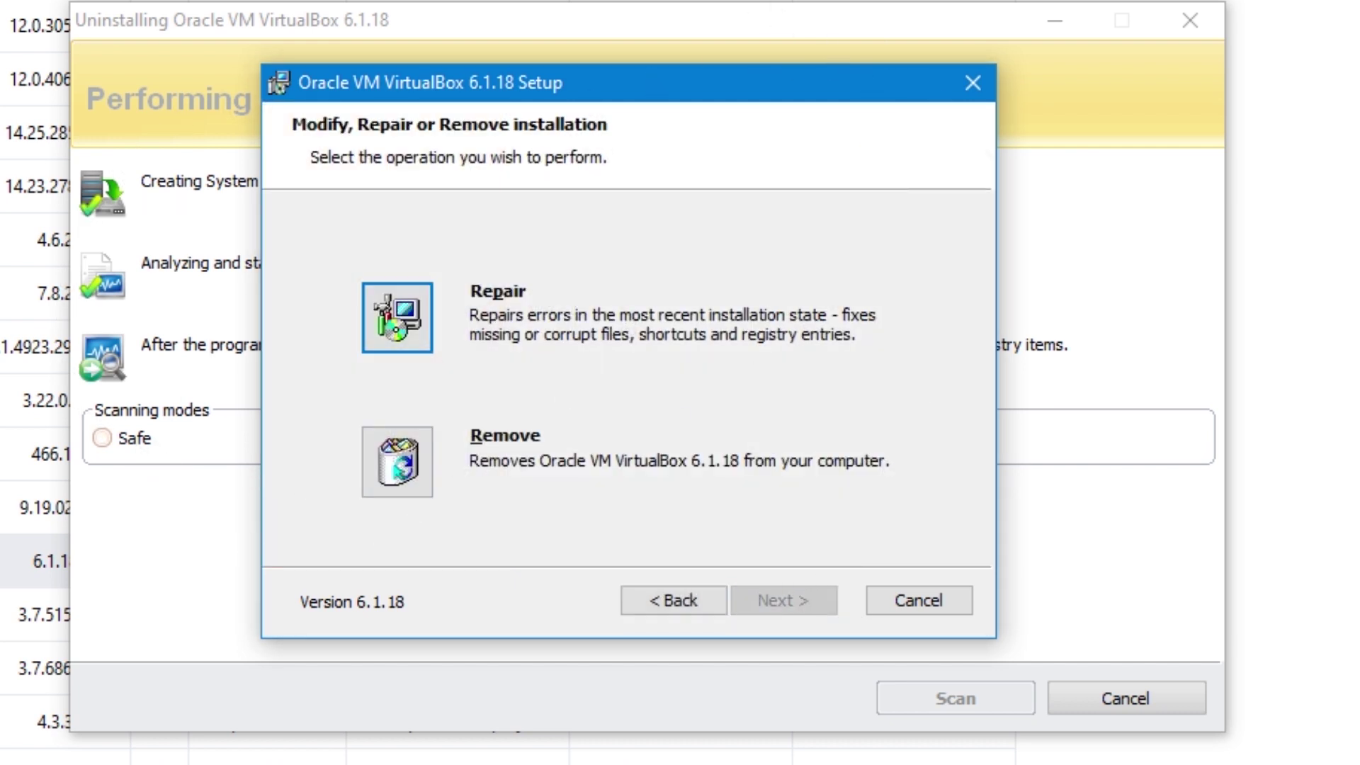
pyautogui.click(399, 461)
pyautogui.click(780, 602)
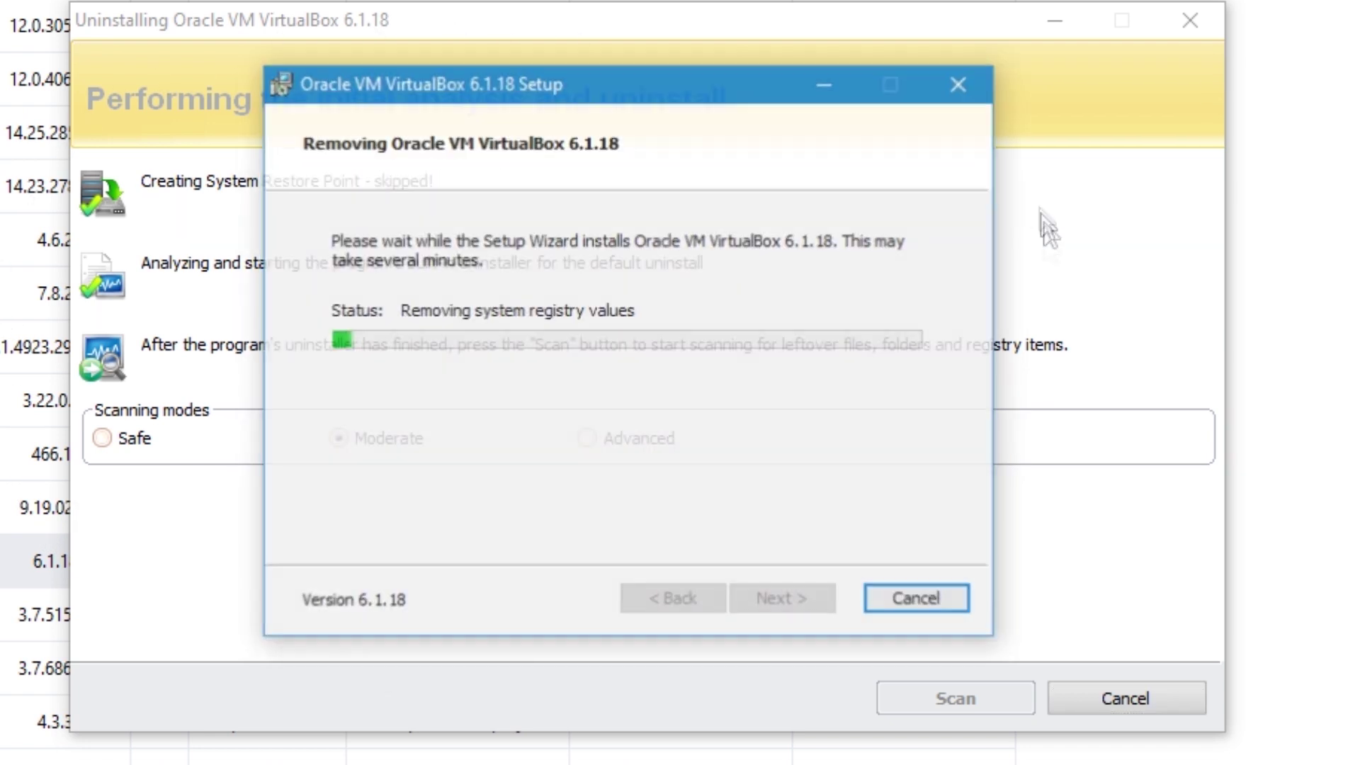
pyautogui.click(782, 600)
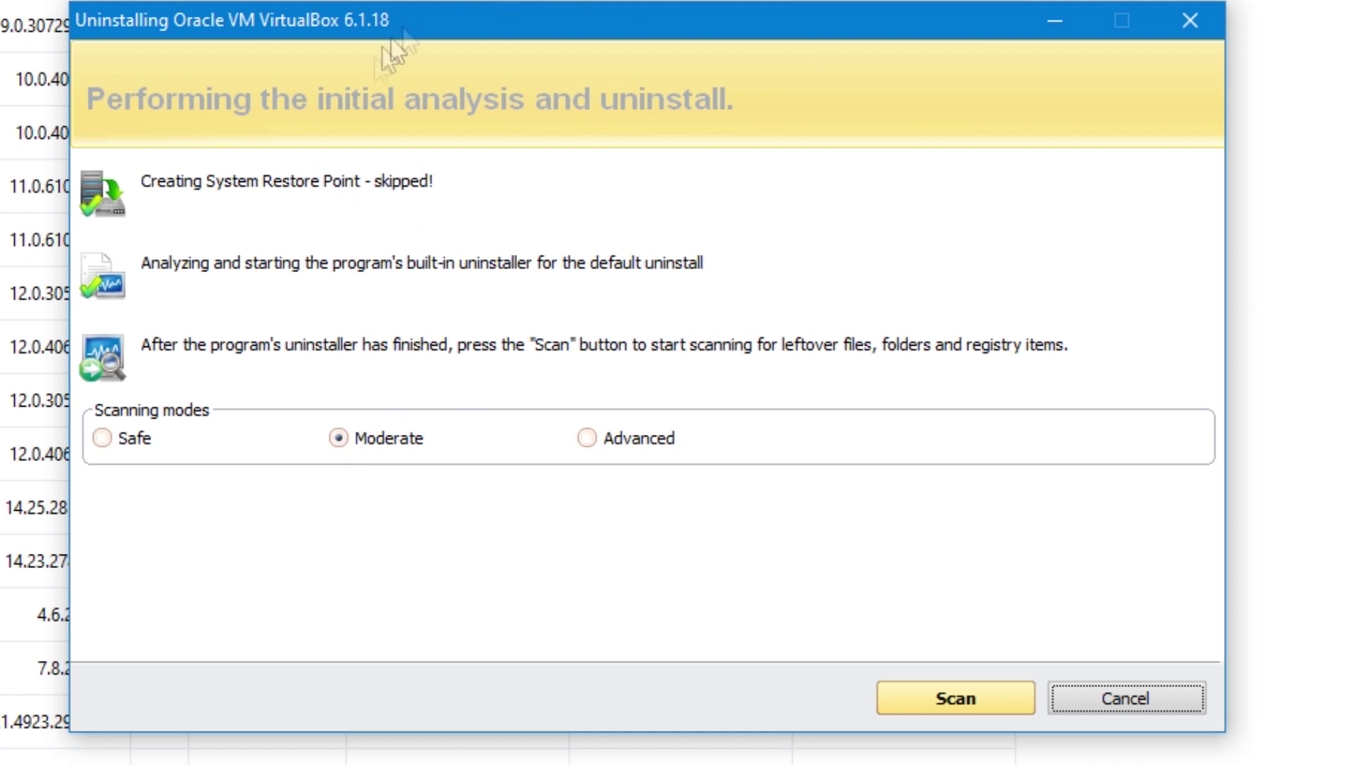
pyautogui.moveTo(401, 21); pyautogui.dragTo(464, 17)
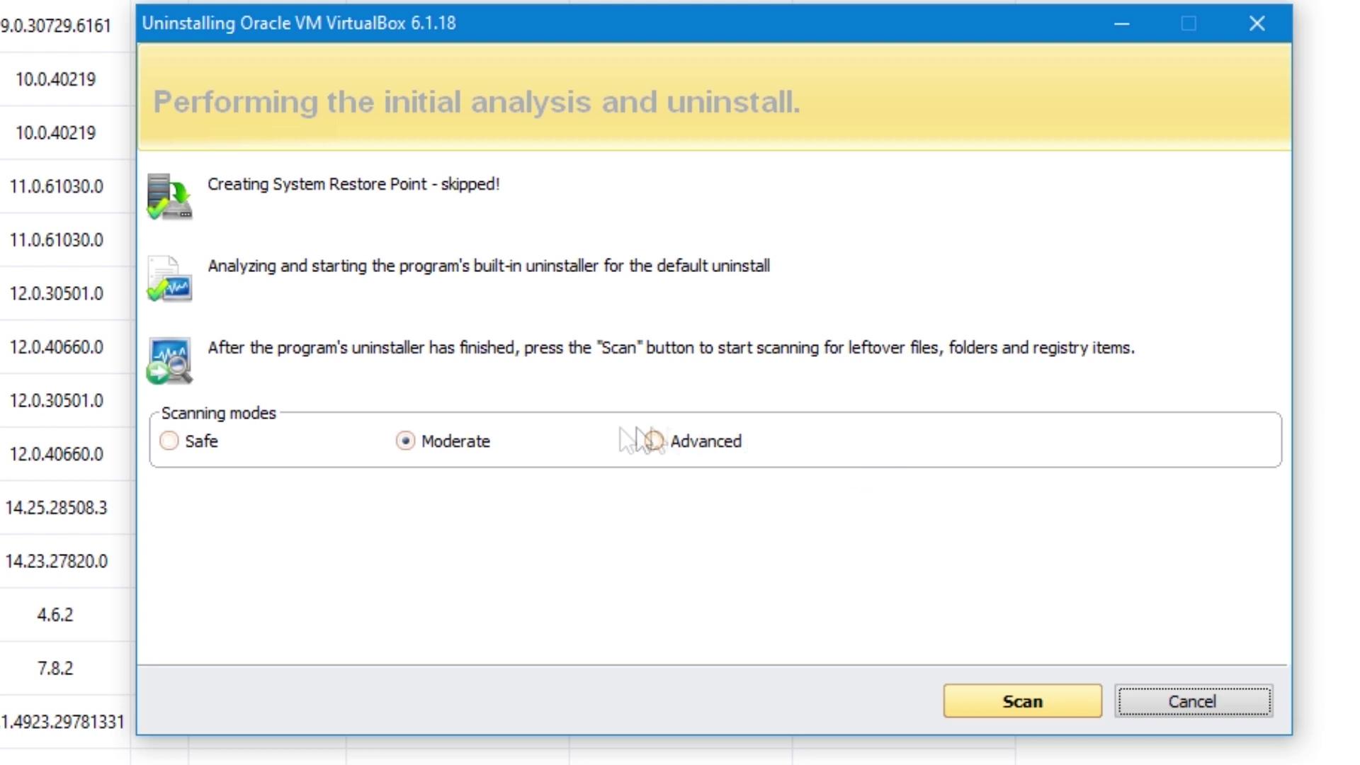
# - Scan for Oracle VM VirtualBox leftovers using the Advanced scanning mode
pyautogui.click(678, 442)
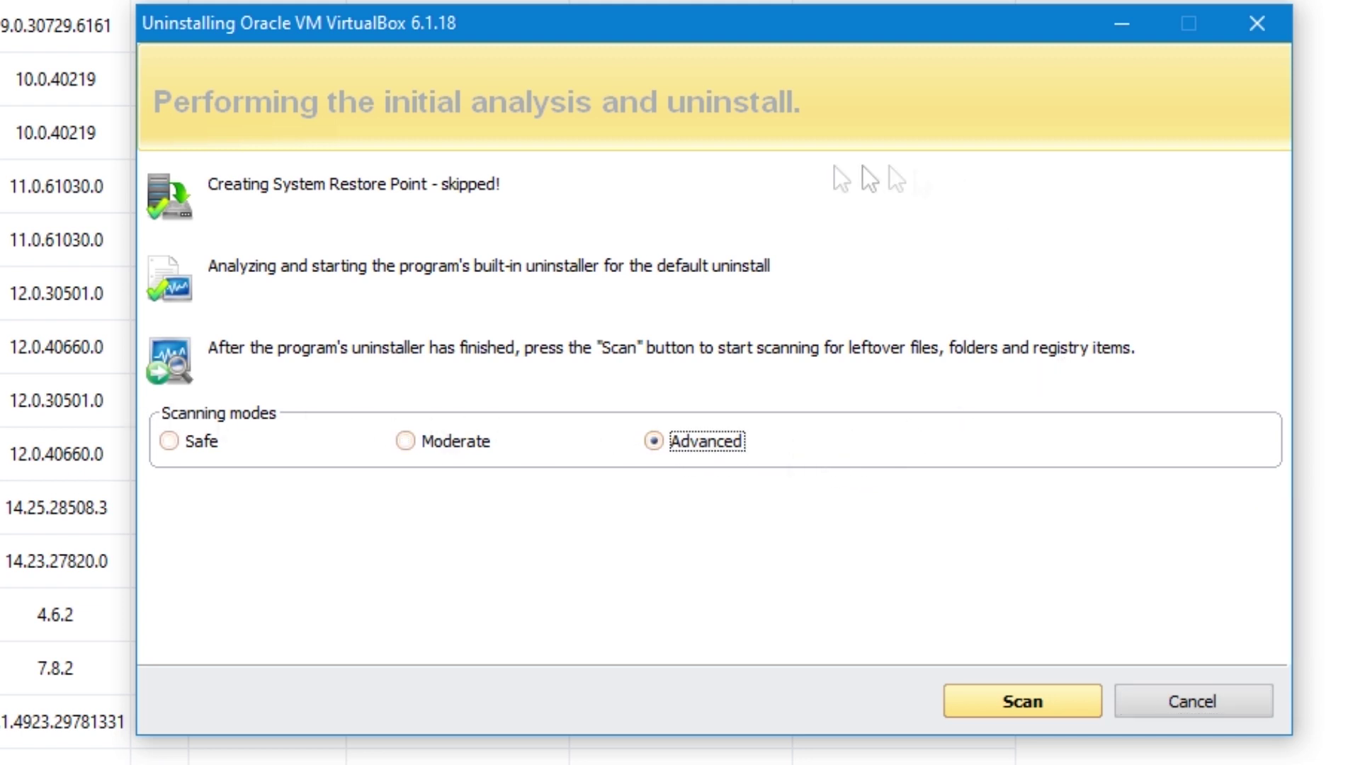
pyautogui.click(1091, 697)
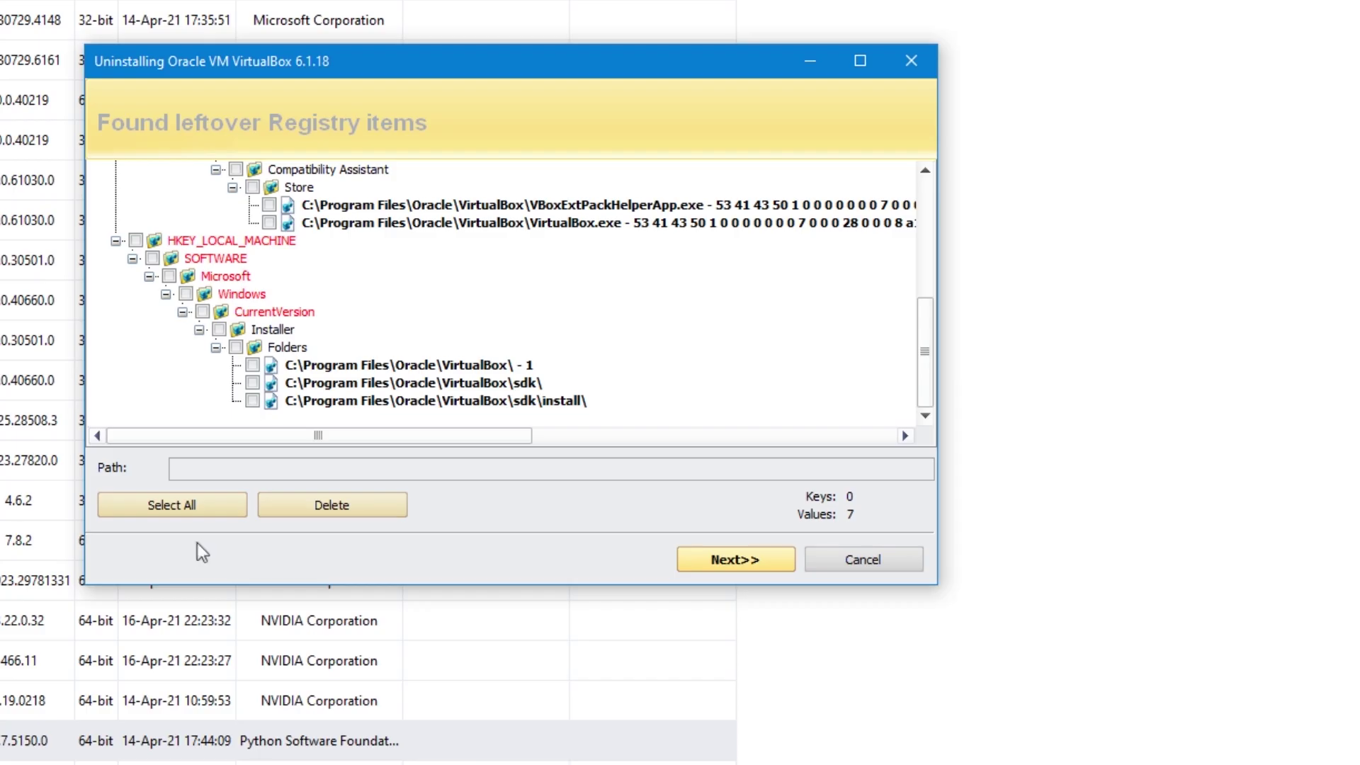
# - Enlarge the leftovers window, then select all found VirtualBox registry items and delete them, confirming the deletion
pyautogui.click(119, 506)
pyautogui.moveTo(927, 584); pyautogui.dragTo(1287, 713)
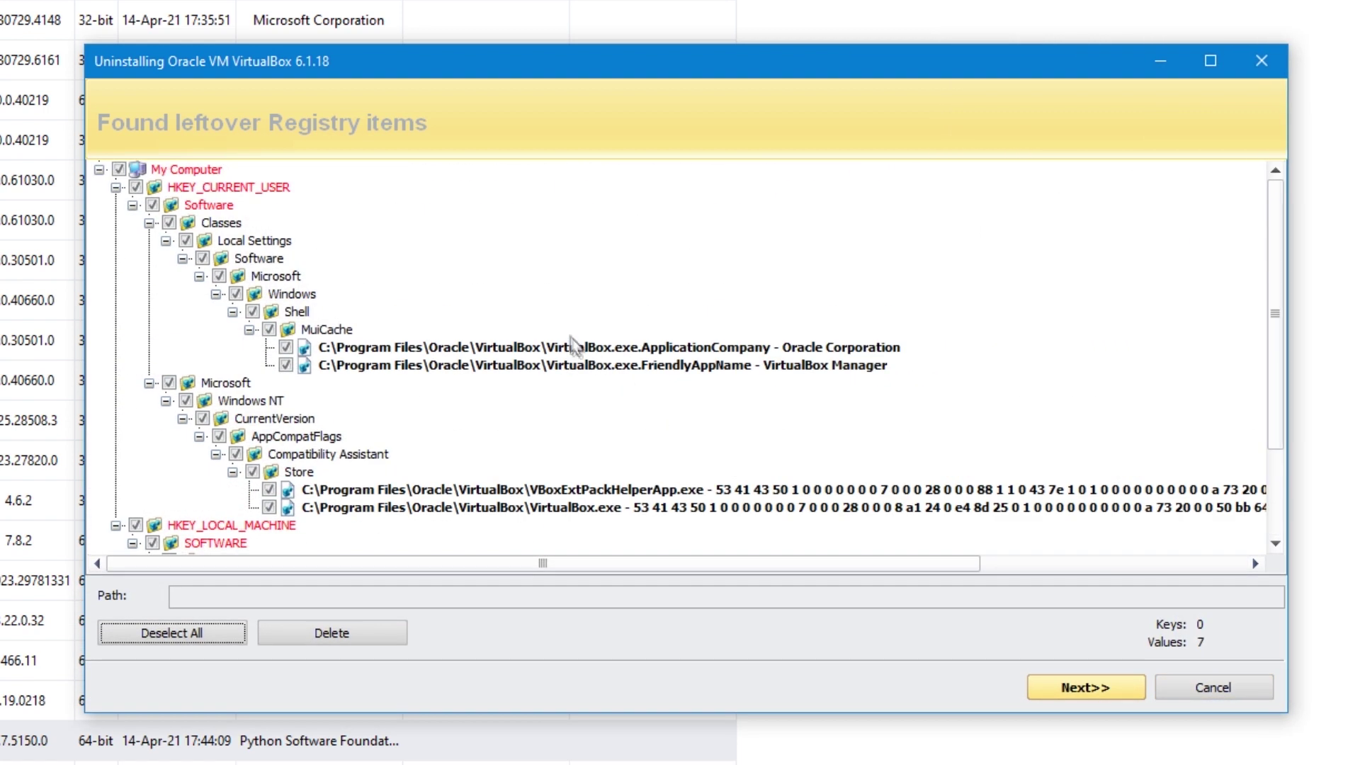
pyautogui.scroll(-3, 569, 330)
pyautogui.scroll(3, 481, 383)
pyautogui.scroll(-3, 407, 377)
pyautogui.scroll(3, 347, 439)
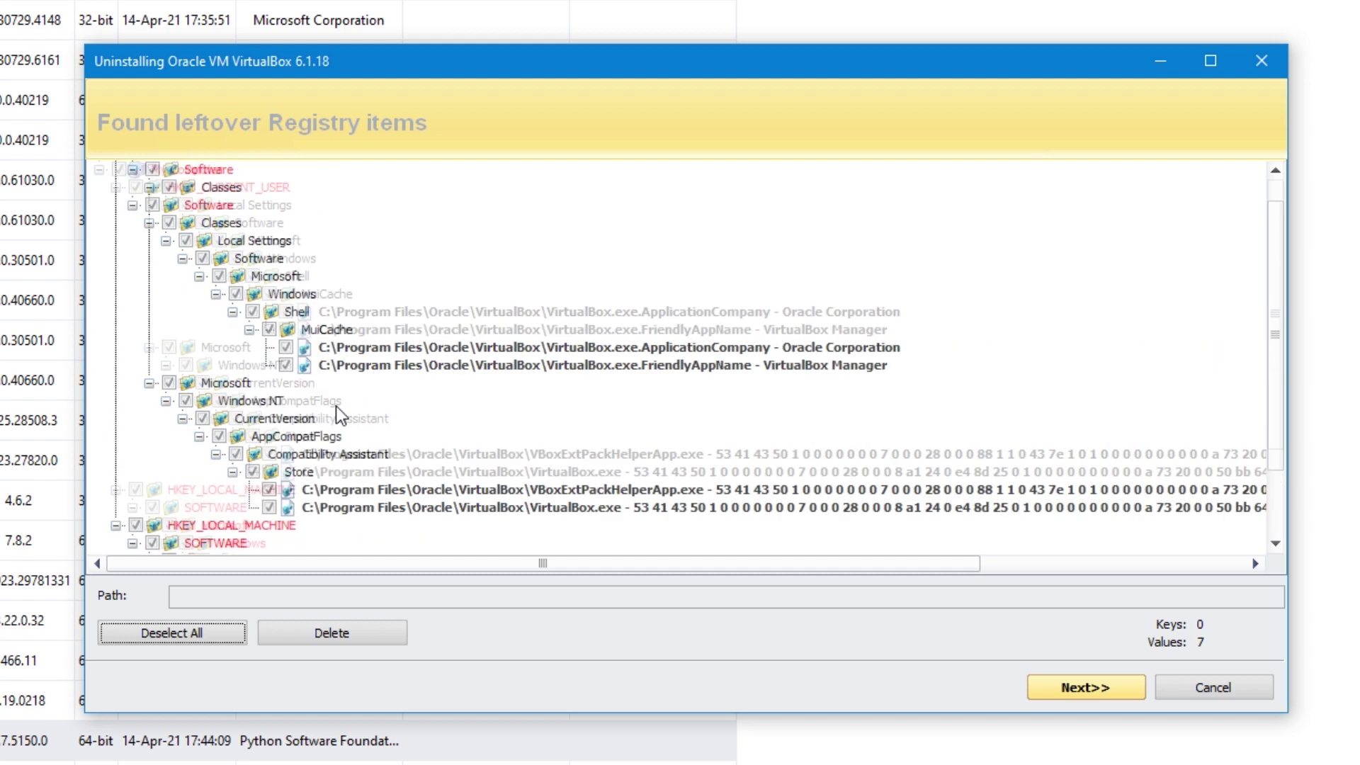
pyautogui.scroll(-3, 457, 234)
pyautogui.scroll(3, 548, 290)
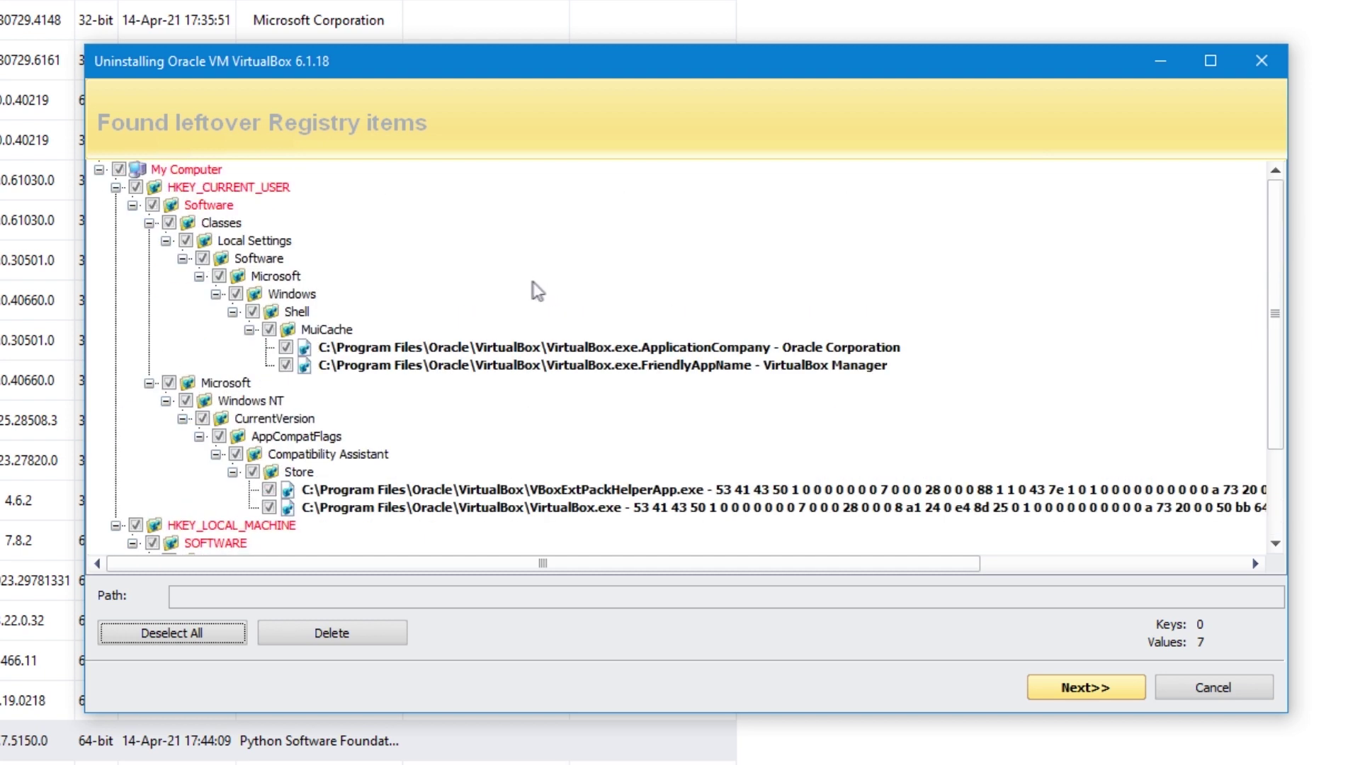
pyautogui.scroll(-3, 432, 284)
pyautogui.scroll(3, 456, 294)
pyautogui.click(340, 641)
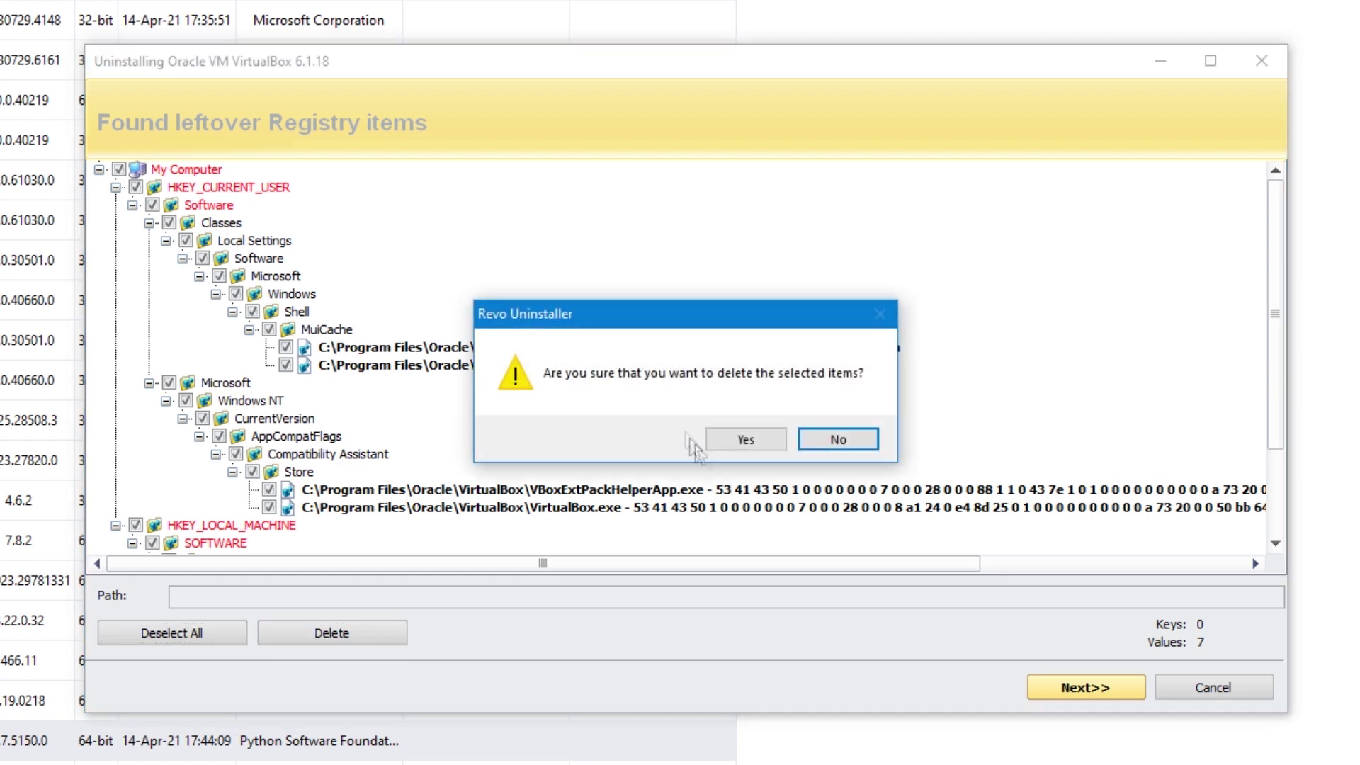
pyautogui.click(816, 435)
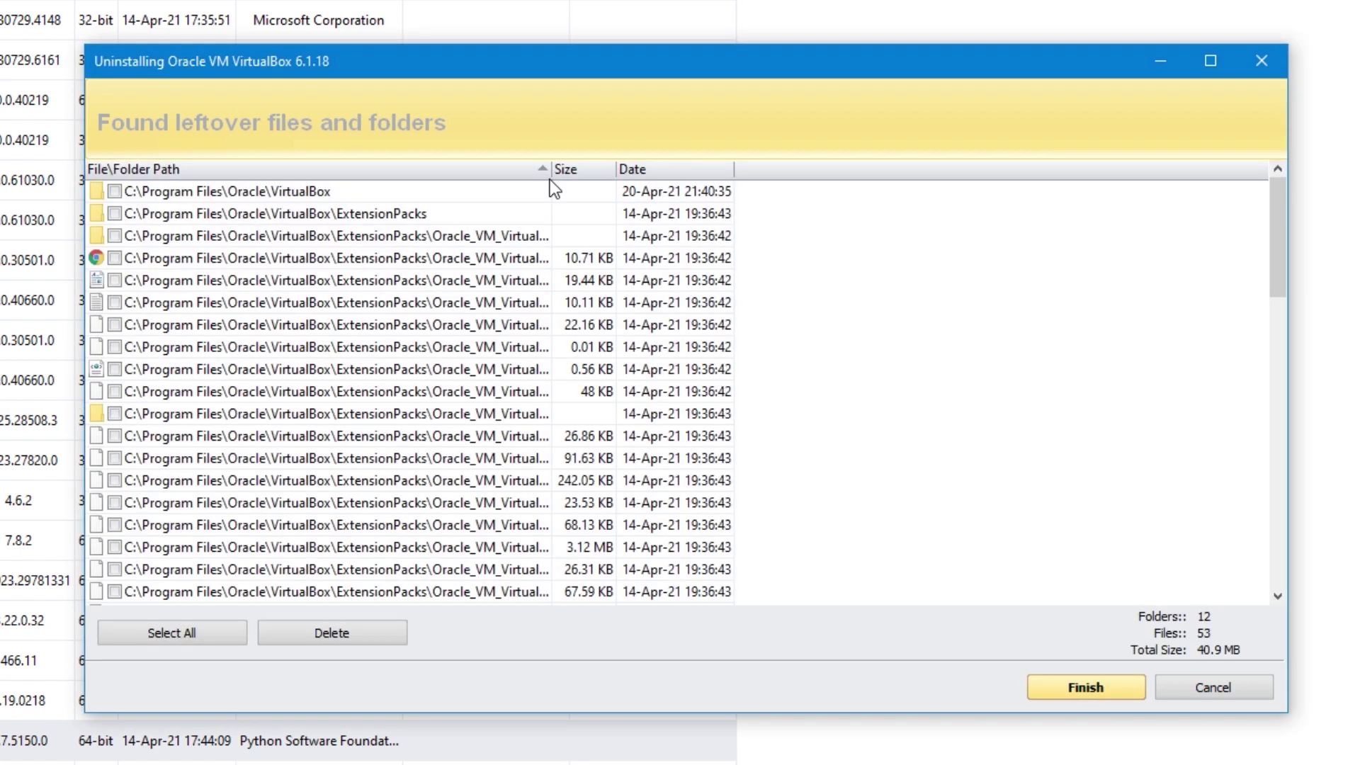
# - Widen the File\Folder Path column, then select and delete all leftover VirtualBox files and folders, confirming the deletion
pyautogui.moveTo(563, 184); pyautogui.dragTo(973, 173)
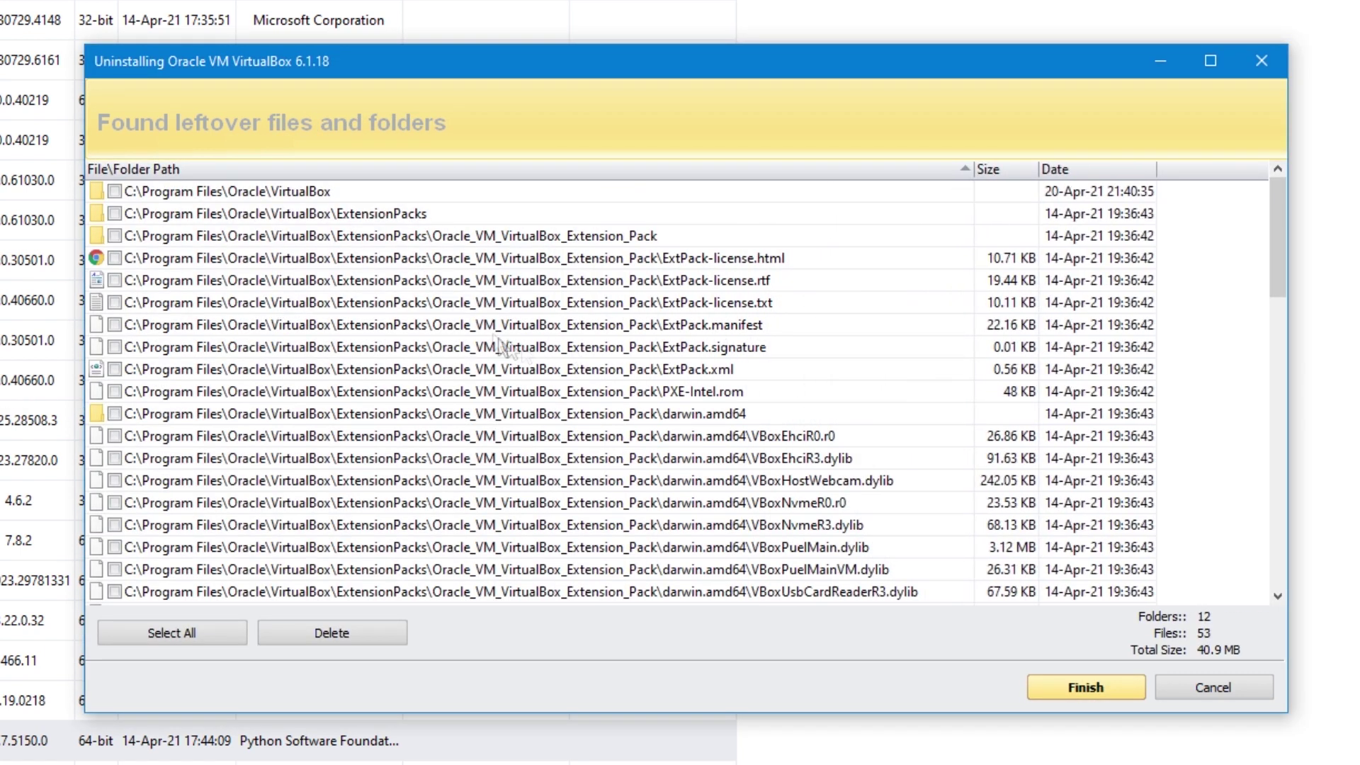
pyautogui.scroll(-6, 380, 302)
pyautogui.scroll(-8, 381, 303)
pyautogui.scroll(15, 305, 397)
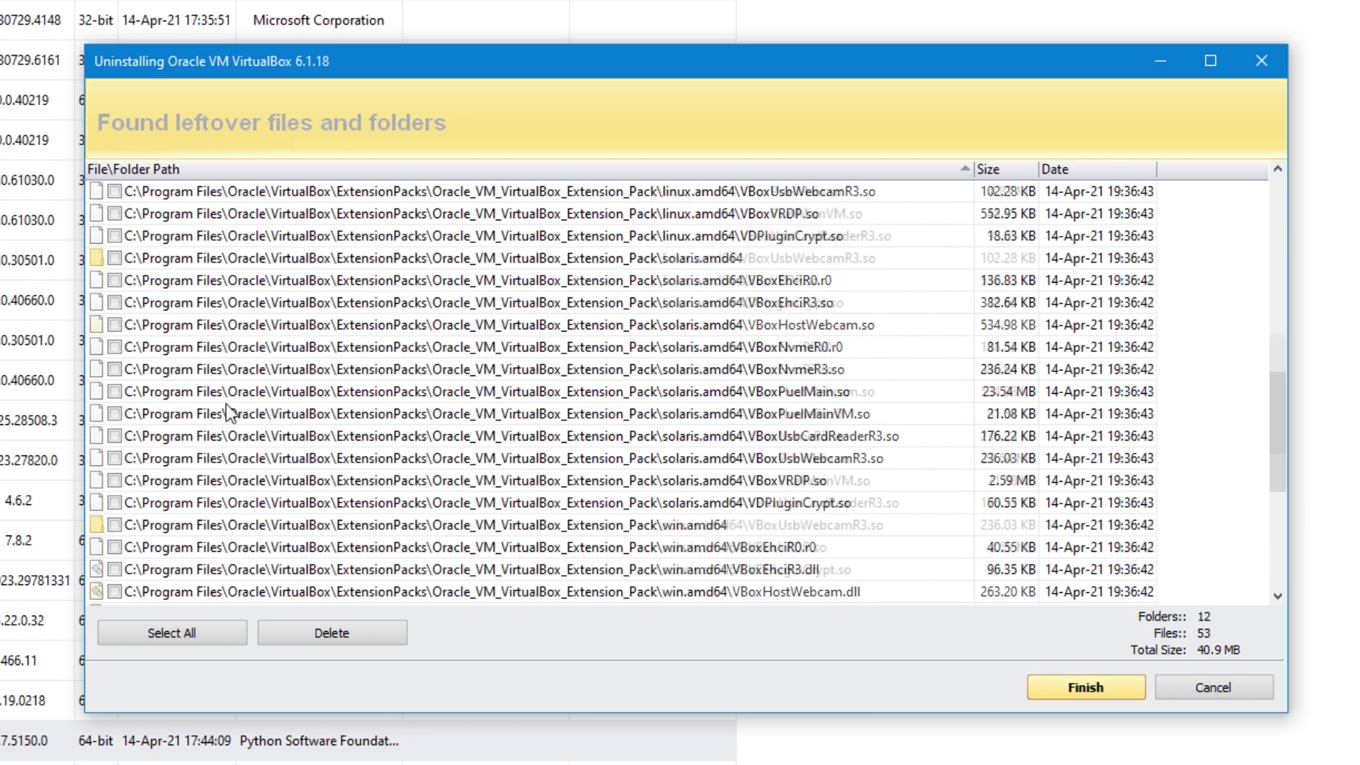
pyautogui.click(196, 641)
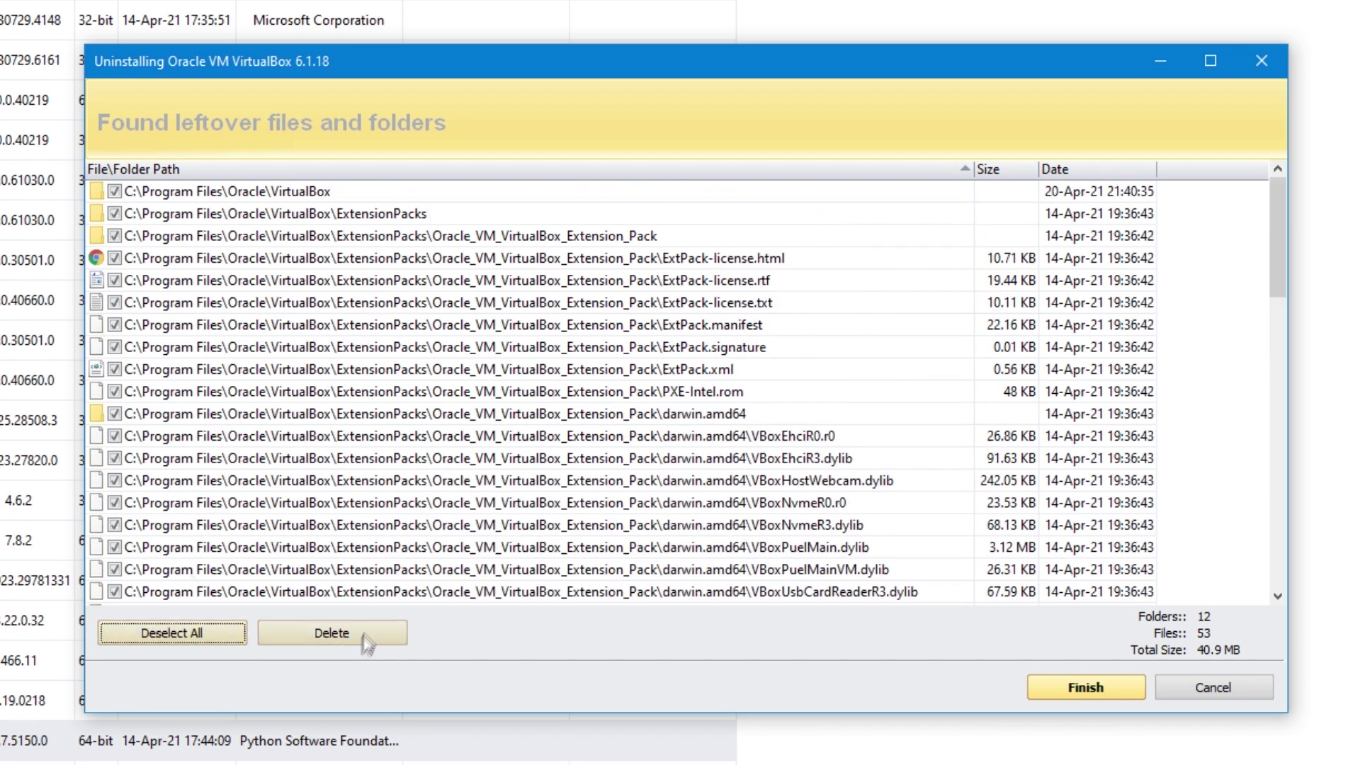
pyautogui.click(362, 641)
pyautogui.click(747, 441)
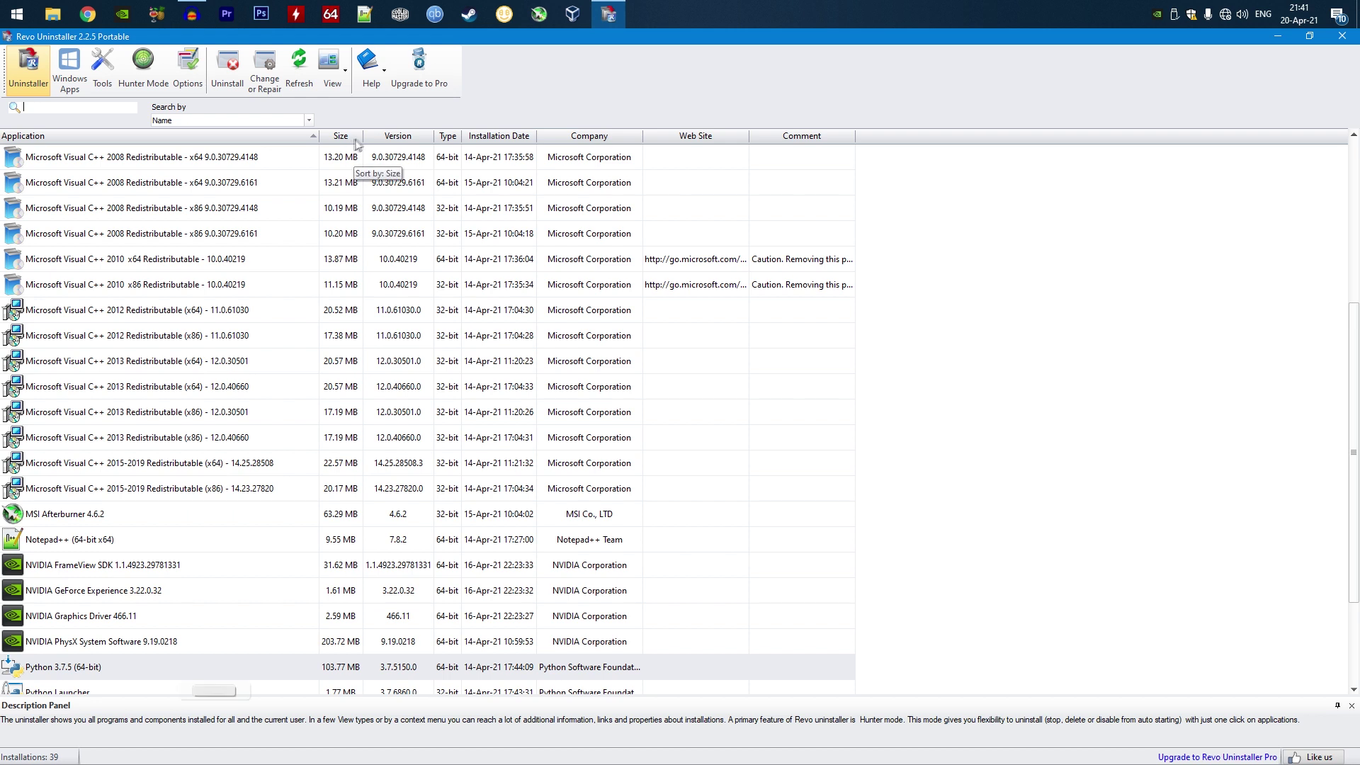
# - Widen the Size column in the installed applications list and close Revo Uninstaller
pyautogui.moveTo(370, 138); pyautogui.dragTo(393, 143)
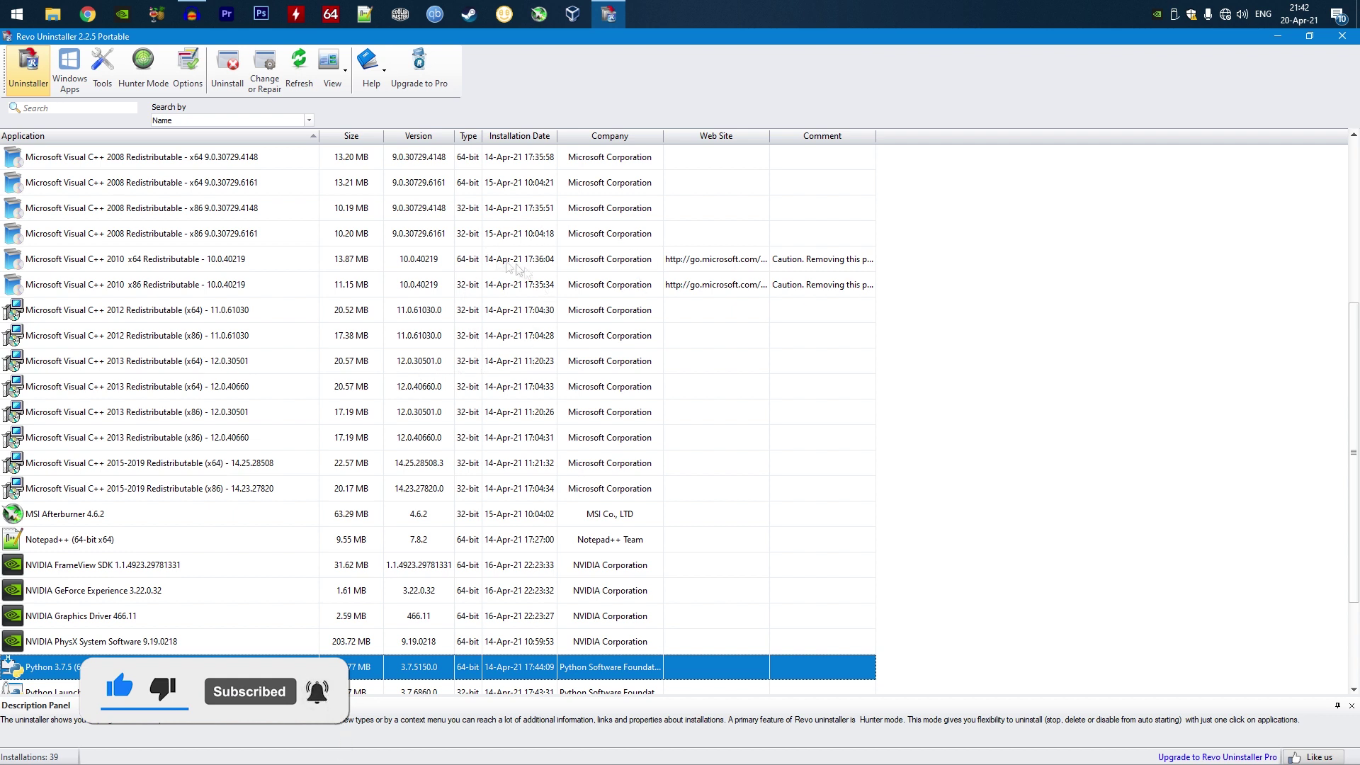
pyautogui.scroll(4, 432, 283)
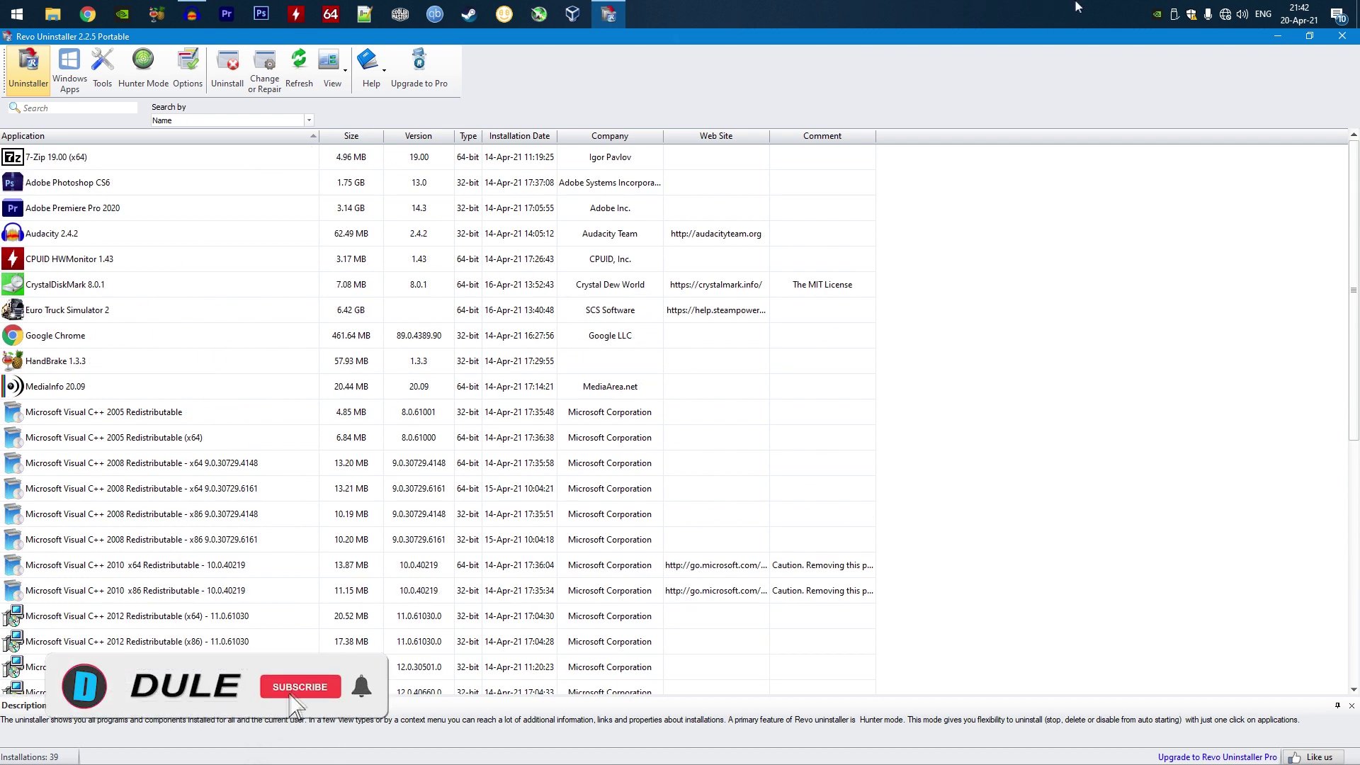
pyautogui.click(1341, 37)
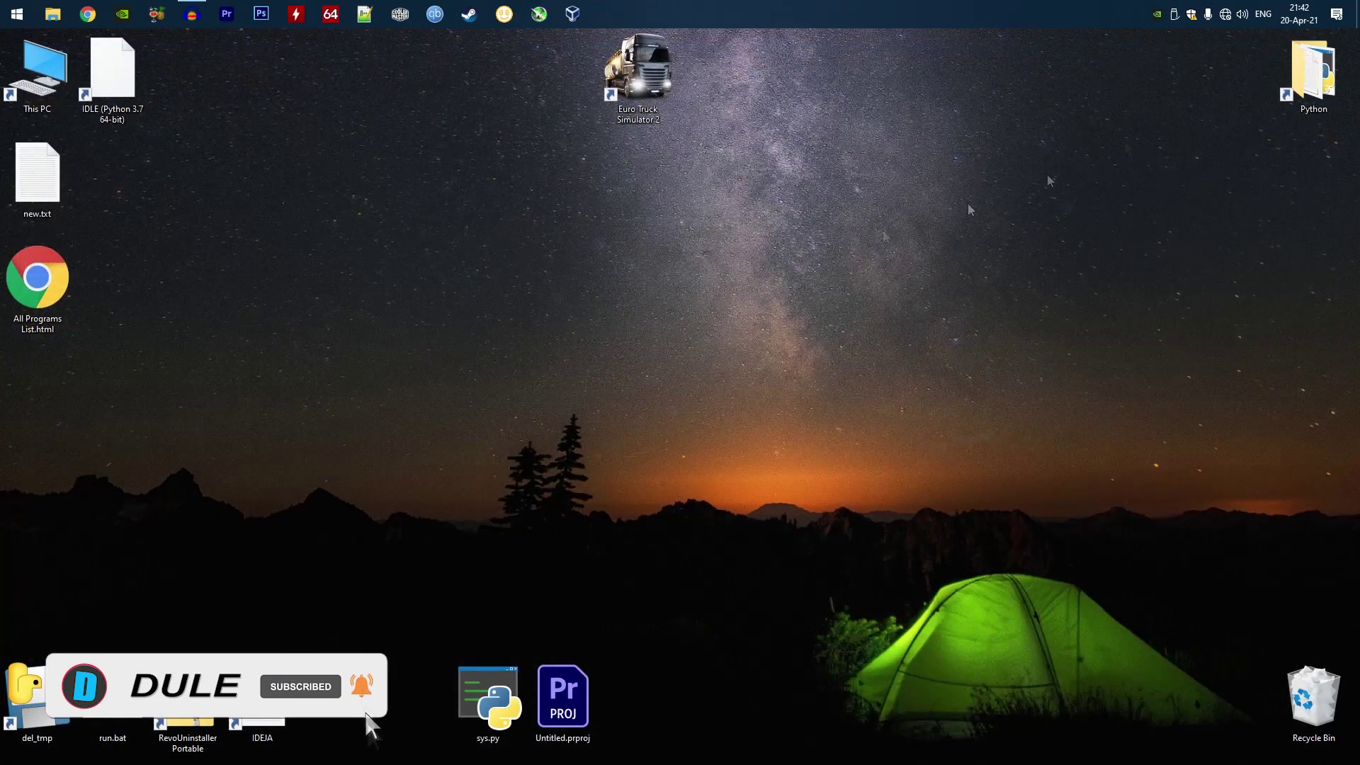